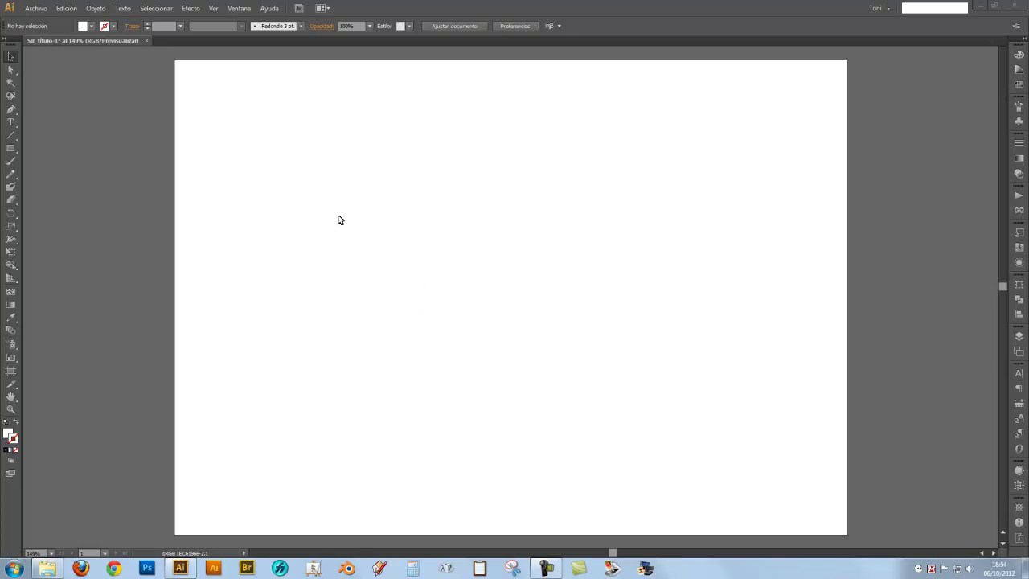
Switch to the Rectangle tool in the left toolbar
left_click(10, 148)
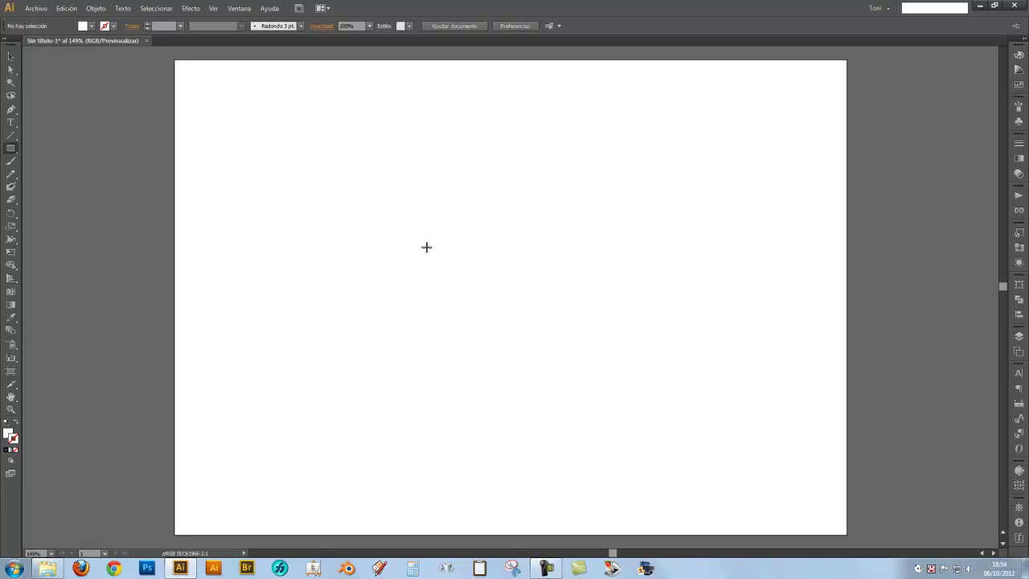
Draw a square near the artboard centre with a dark grey 1 pt outline
left_click_drag(412, 214, 562, 364)
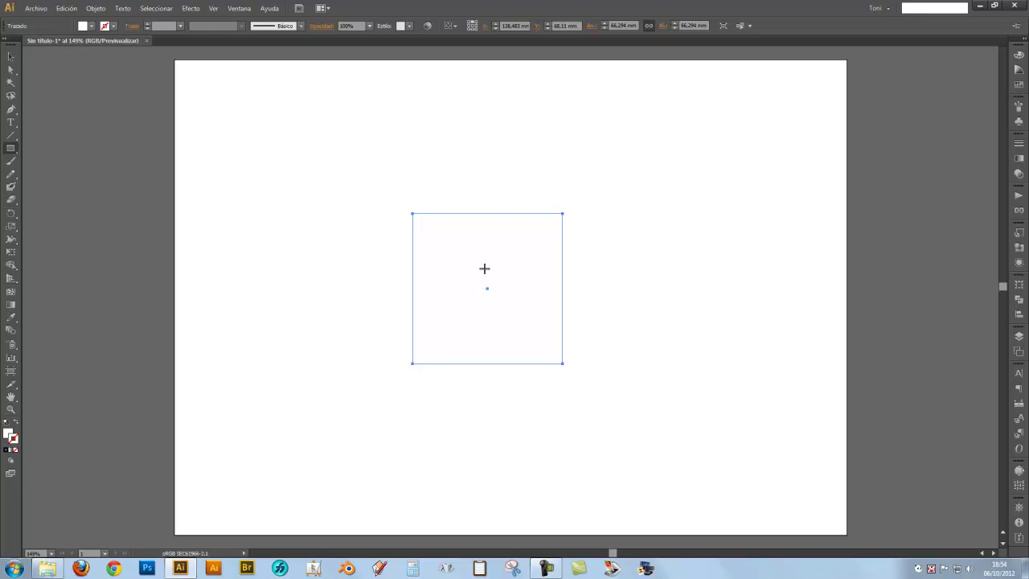
left_click(114, 27)
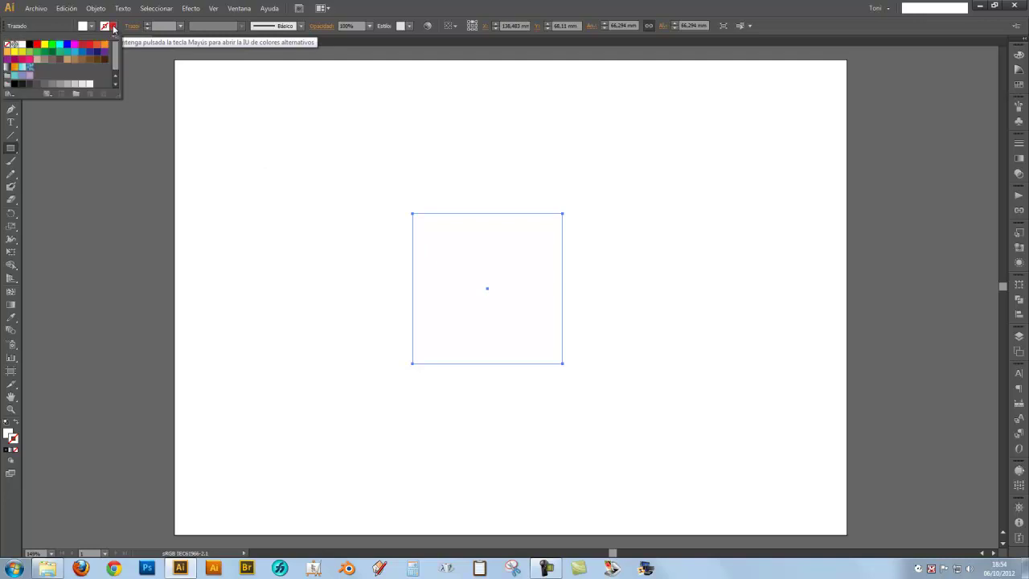
left_click(30, 84)
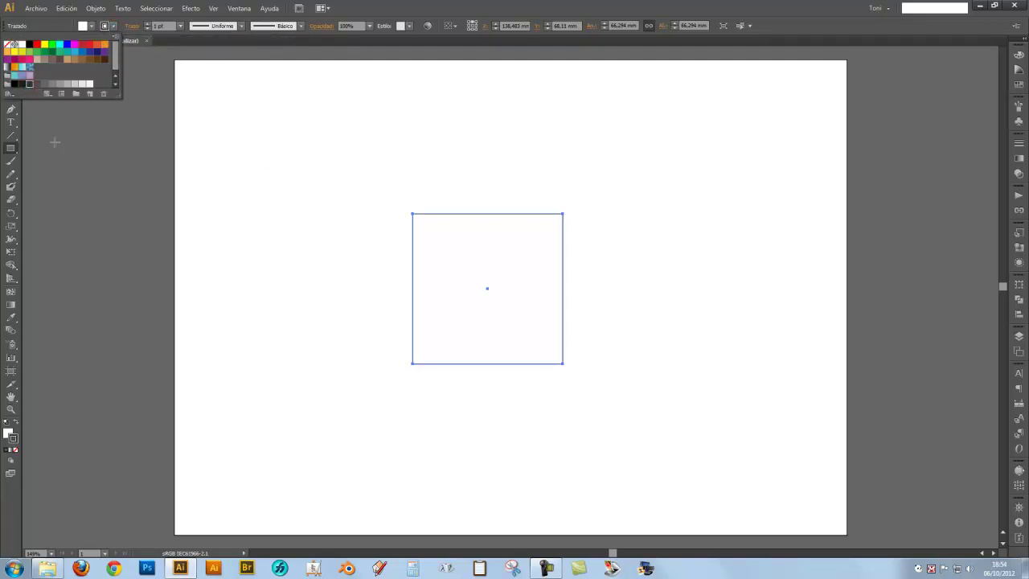
left_click(234, 172)
Nudge the square into the artboard centre and show the Symbols panel
key("v")
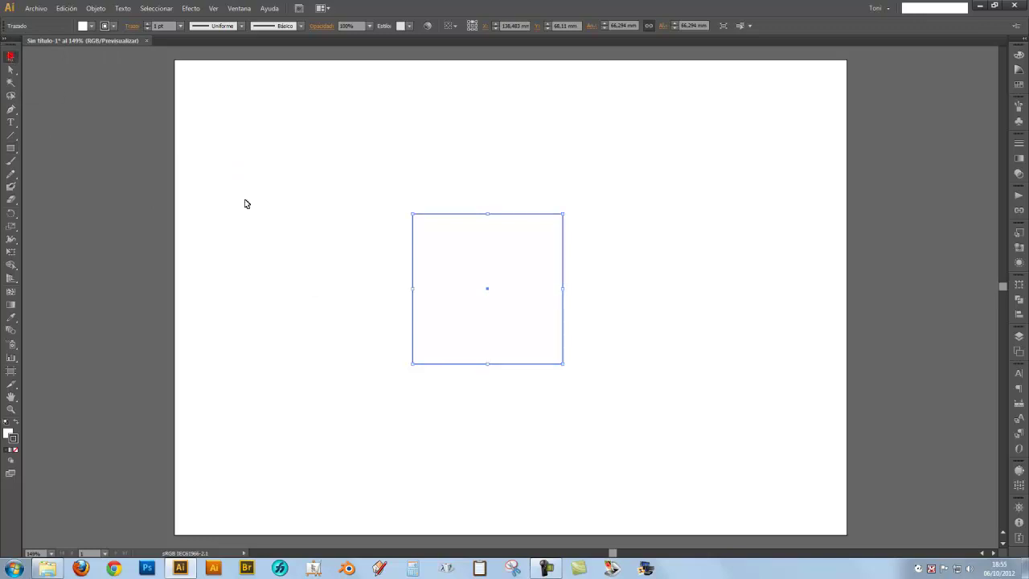
left_click(463, 320)
left_click(648, 440)
left_click(553, 303)
key("shift+Left")
key("shift+Down")
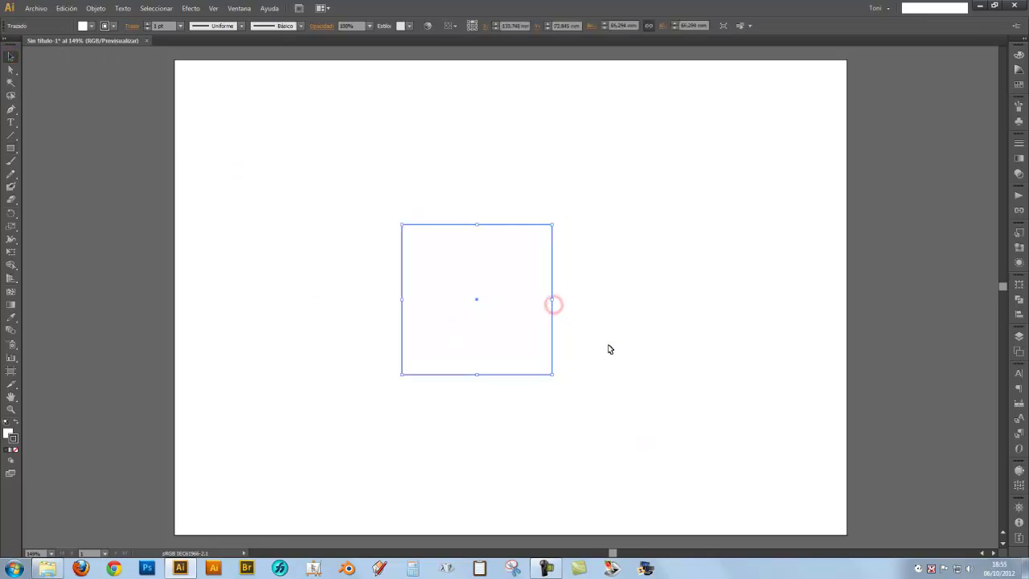
left_click(608, 343)
left_click_drag(552, 319, 570, 308)
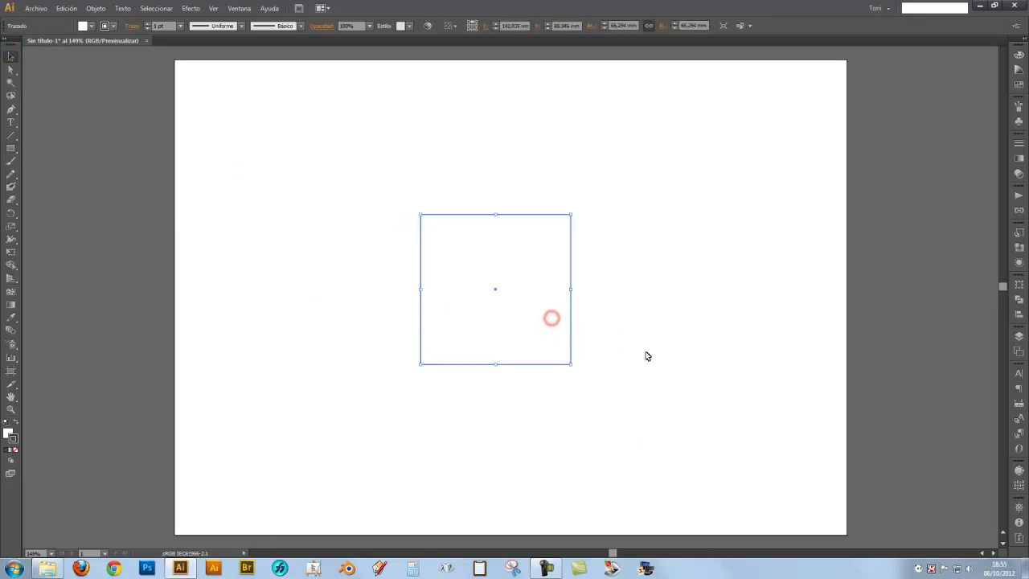
left_click(651, 316)
left_click(509, 363)
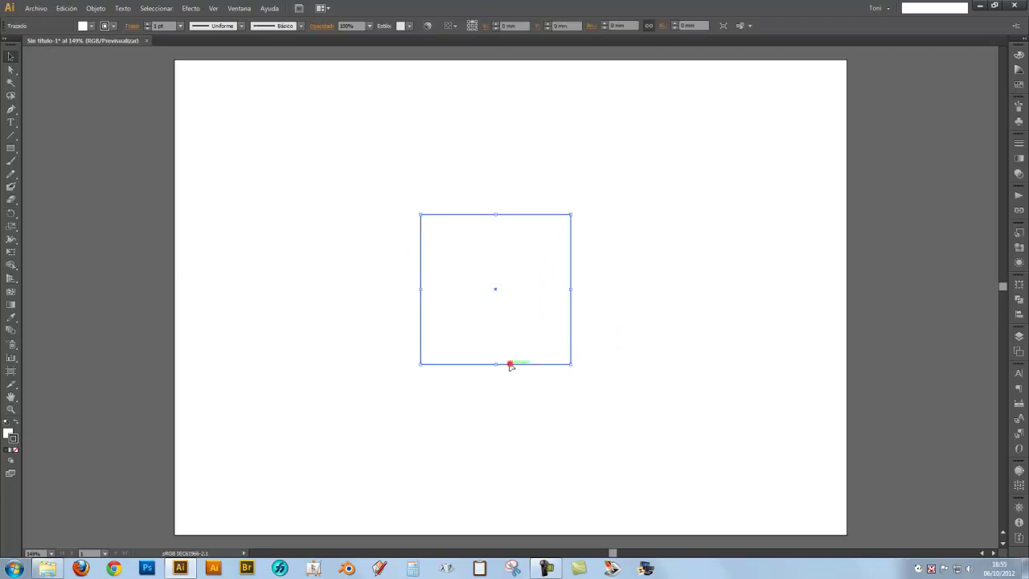
left_click(618, 299)
left_click(570, 302)
left_click(678, 323)
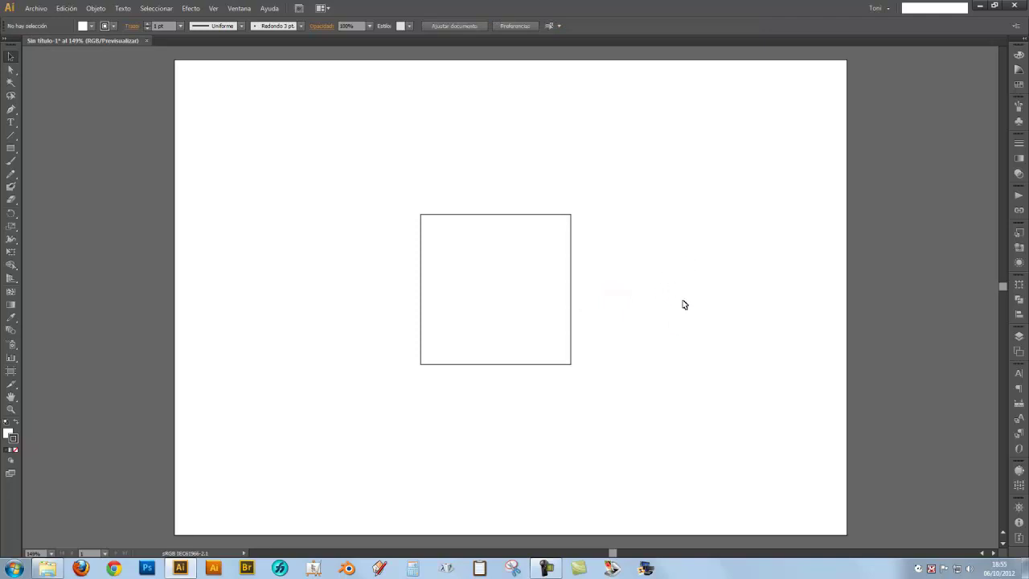
left_click(1017, 121)
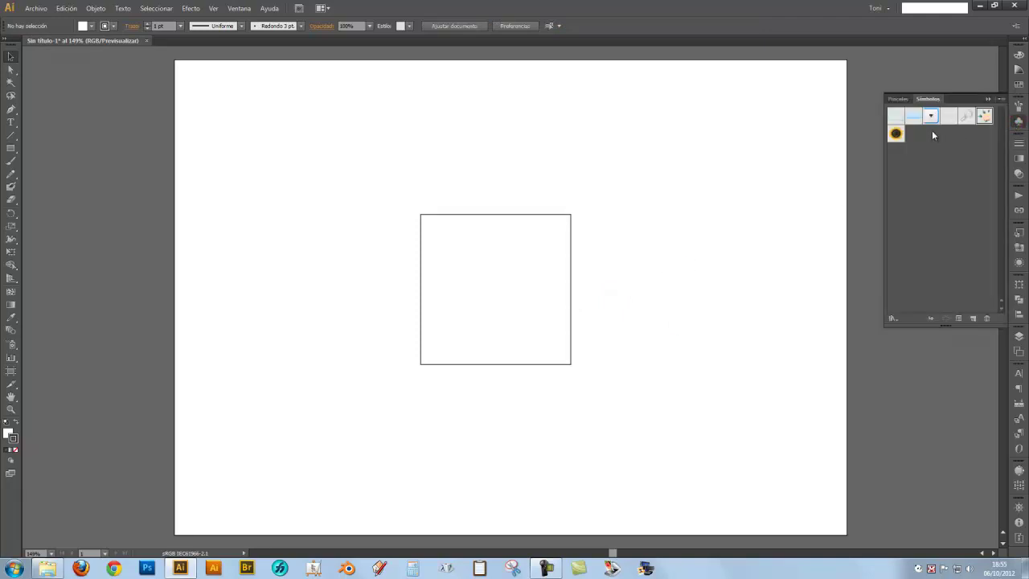
Drag the Rosa symbol from the Flores library into the square, then select both
left_click(893, 319)
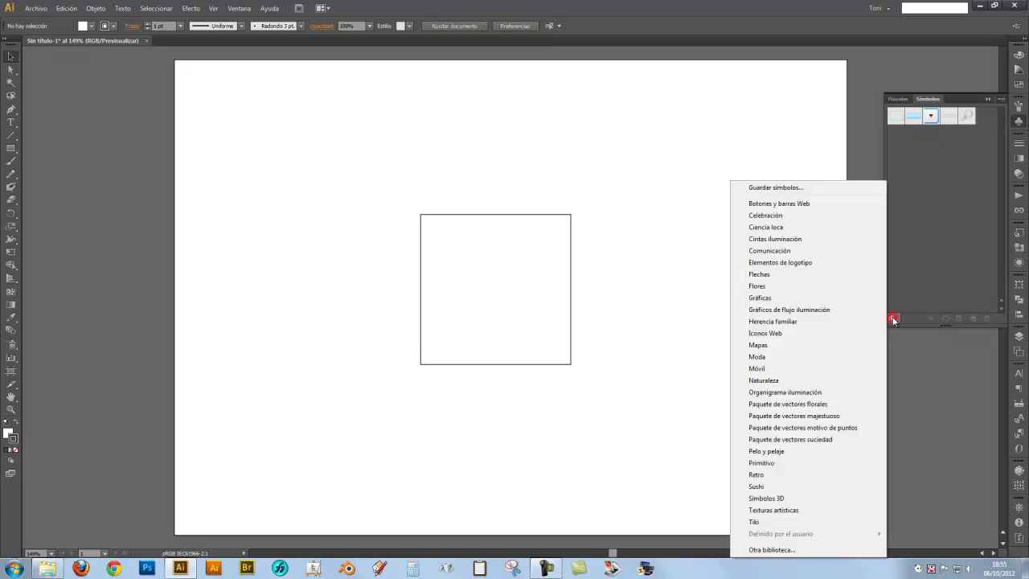
left_click(756, 286)
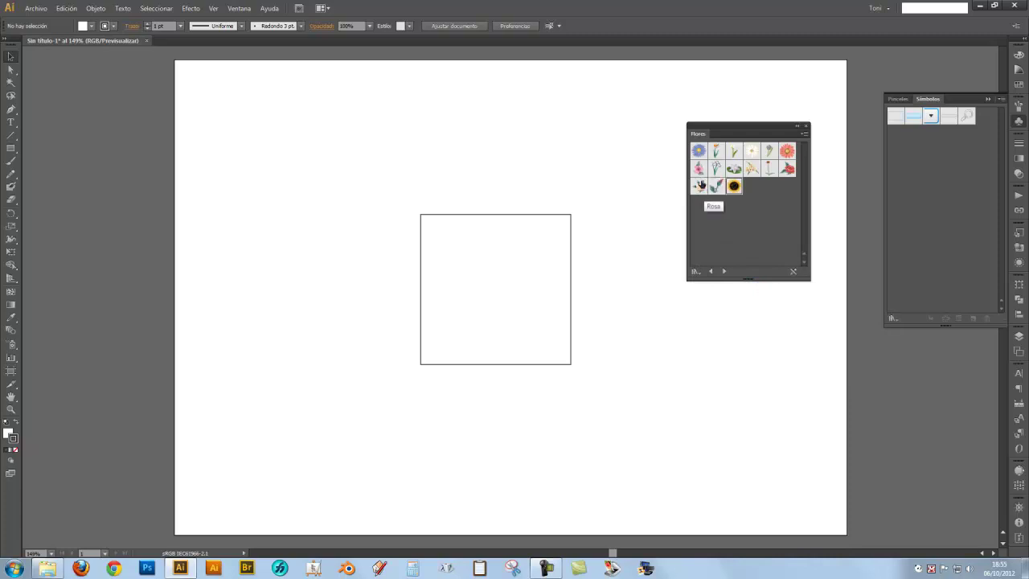
mouse_move(700, 187)
left_mouse_down()
mouse_move(485, 269)
mouse_move(528, 298)
left_mouse_up()
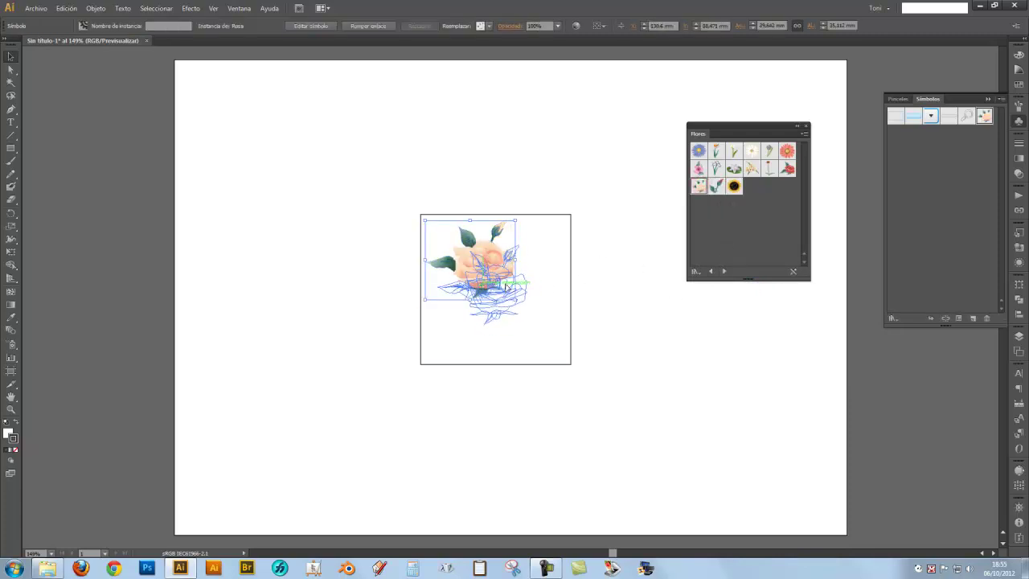
left_click(538, 343)
left_click_drag(632, 404, 361, 176)
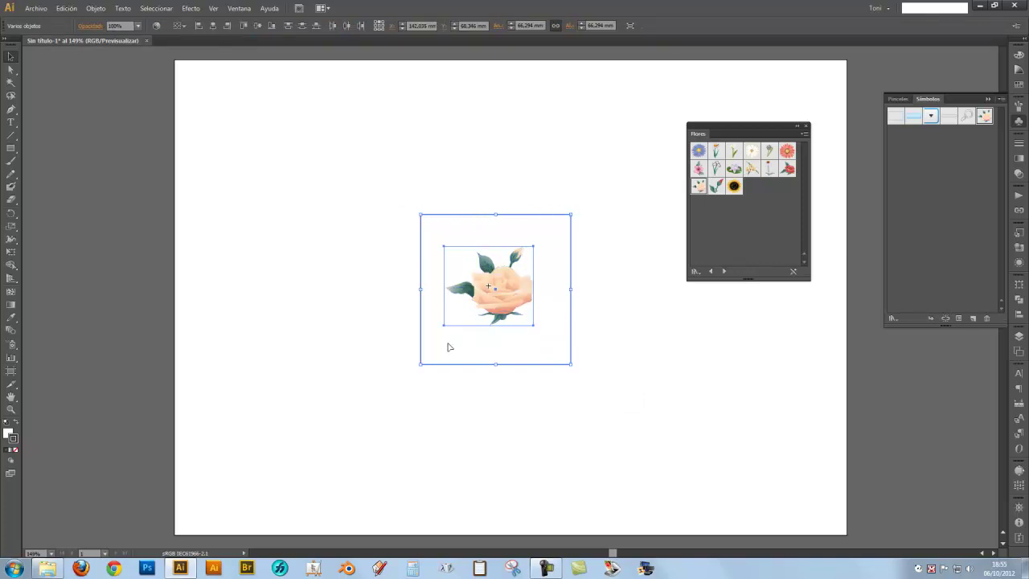
Create a pattern from the rose and square with Objeto > Motivo > Crear
left_click(96, 8)
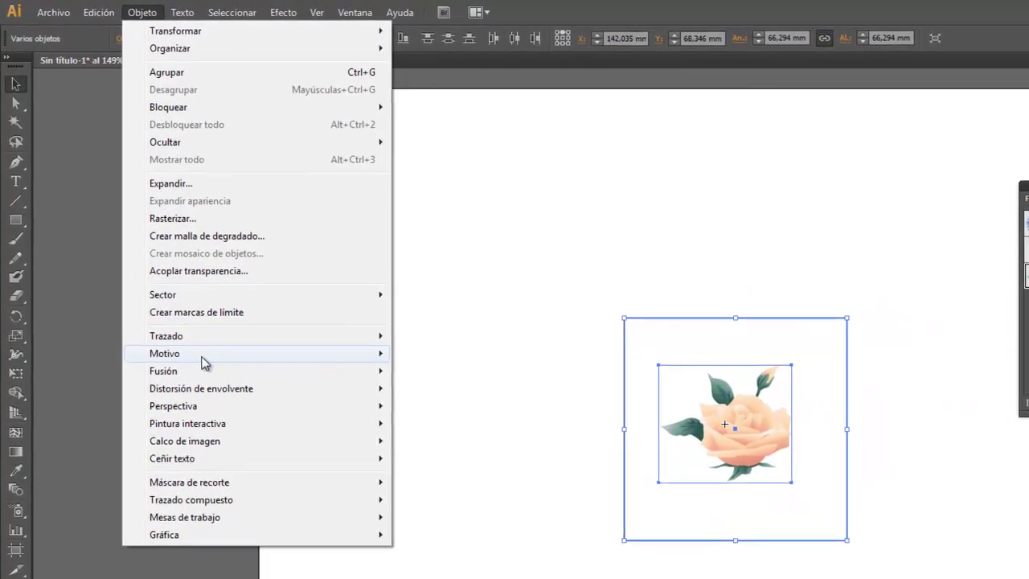
left_click(448, 374)
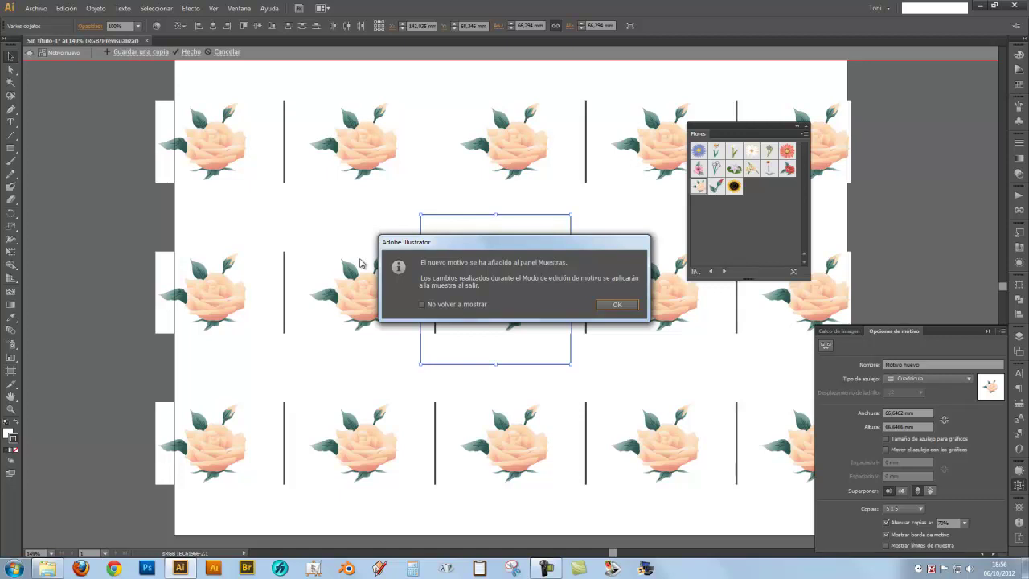
left_click(618, 304)
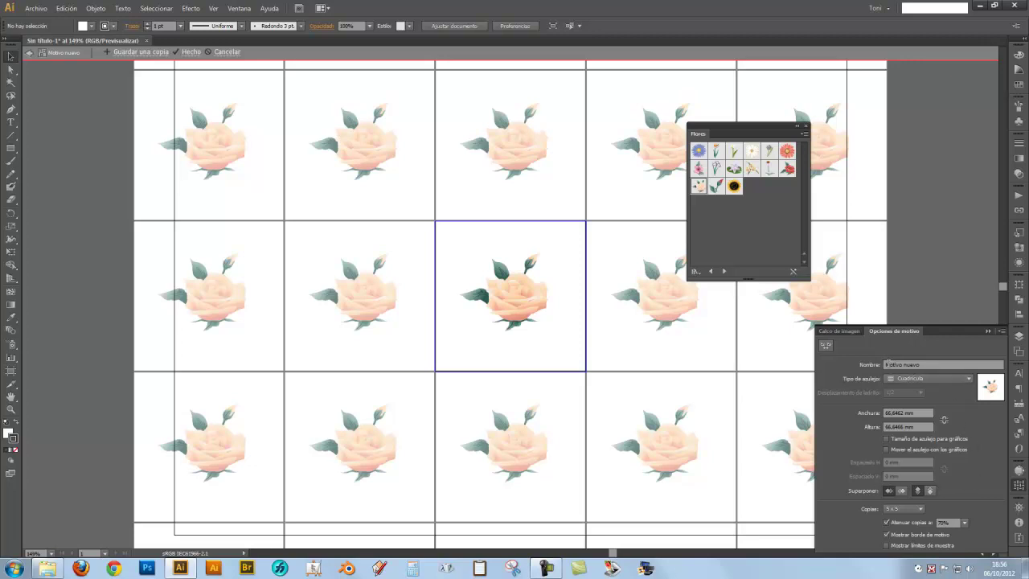
Try the brick-by-row tile type with offsets 1/3 and 1/4, returning to 1/2
left_click(968, 379)
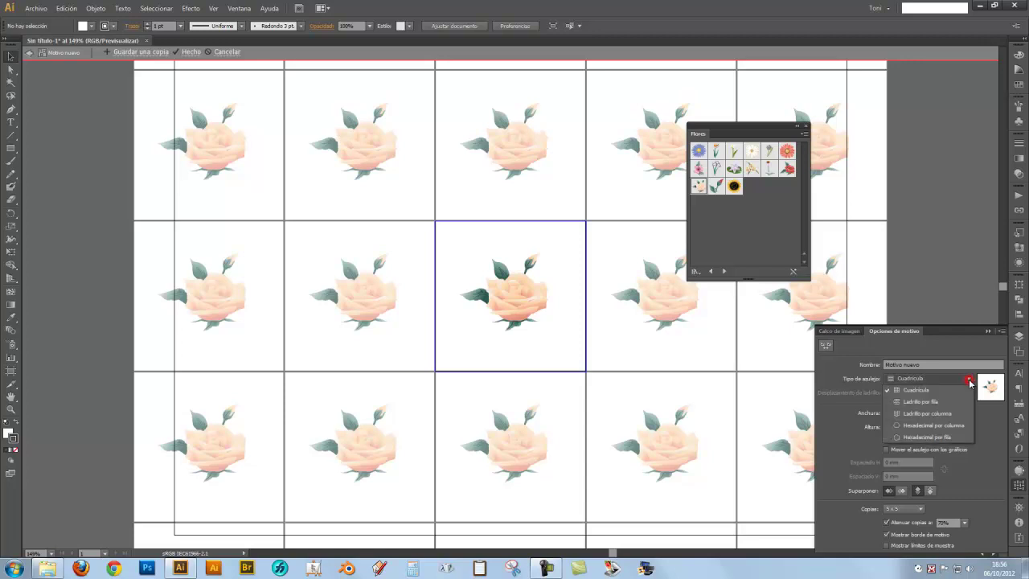
left_click(935, 402)
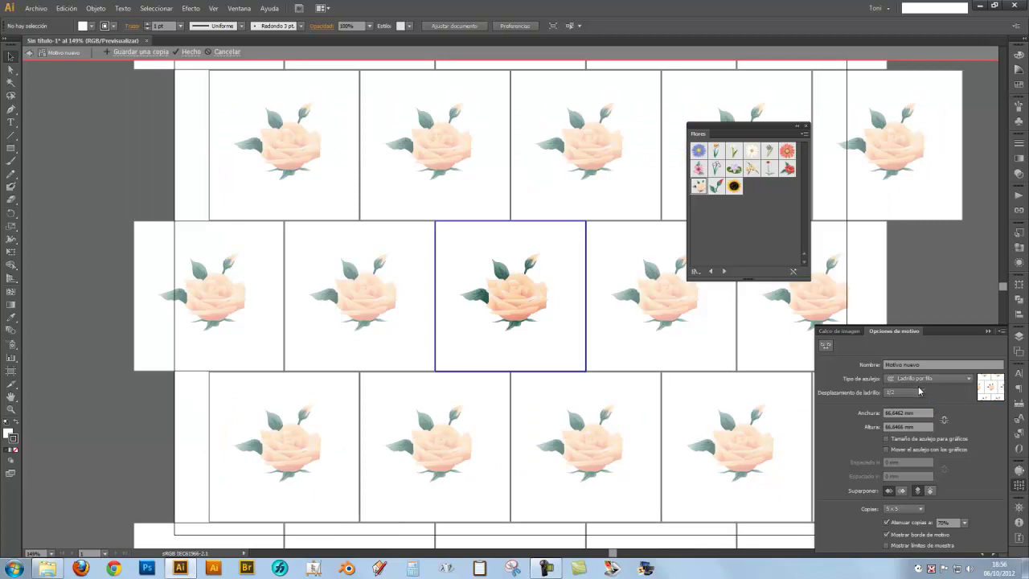
left_click(918, 393)
left_click(907, 418)
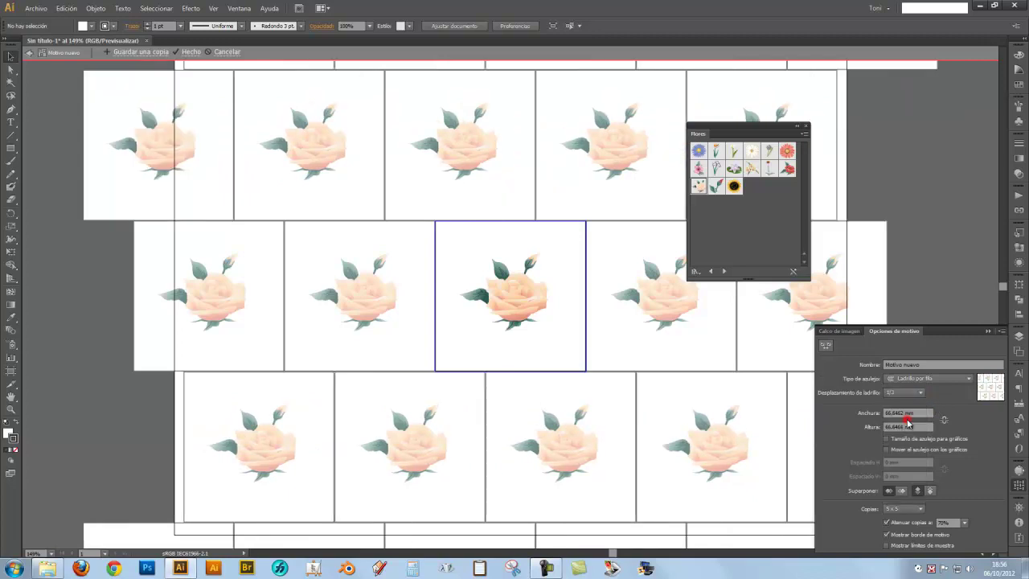
left_click(920, 393)
left_click(904, 430)
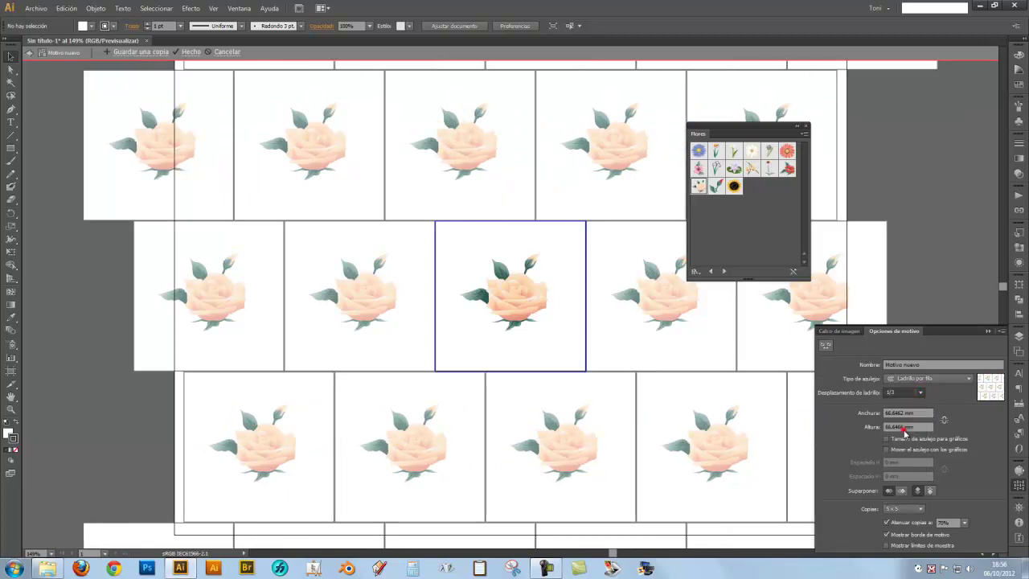
left_click(919, 393)
left_click(911, 458)
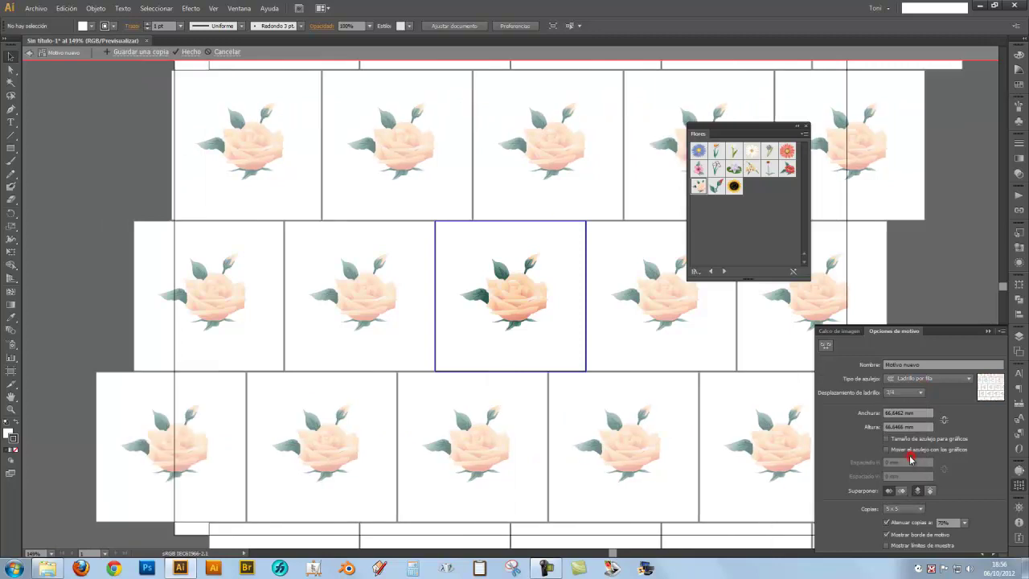
left_click(919, 393)
left_click(908, 427)
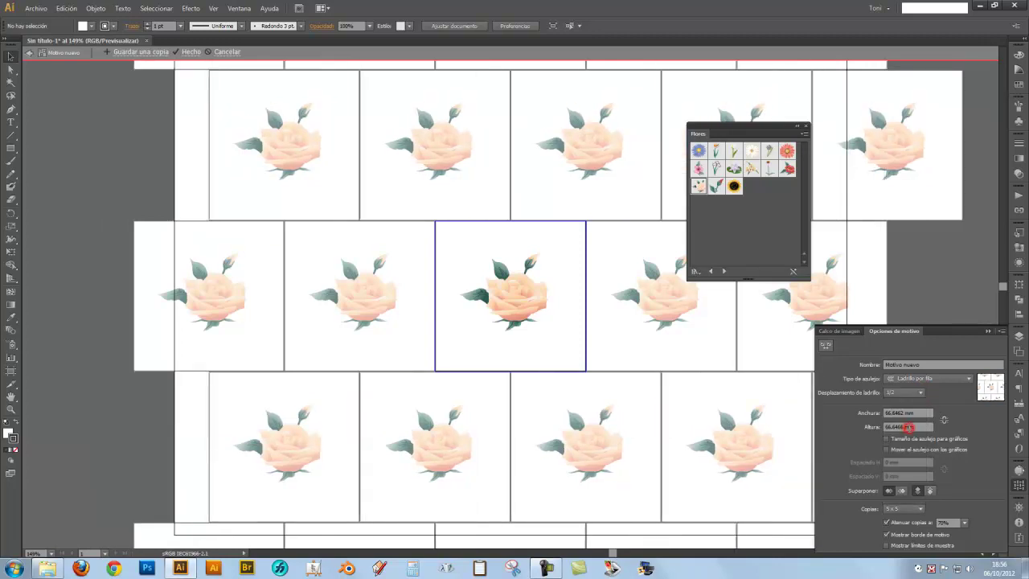
Try brick-by-column, hex-by-column and hex-by-row tiles, then settle on Grid
left_click(934, 375)
left_click(932, 413)
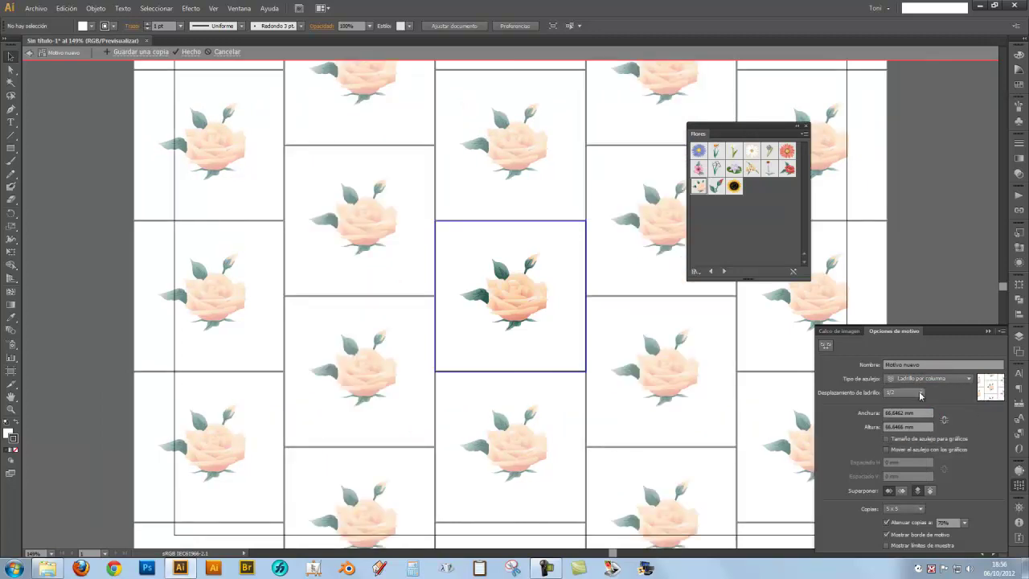
left_click(967, 380)
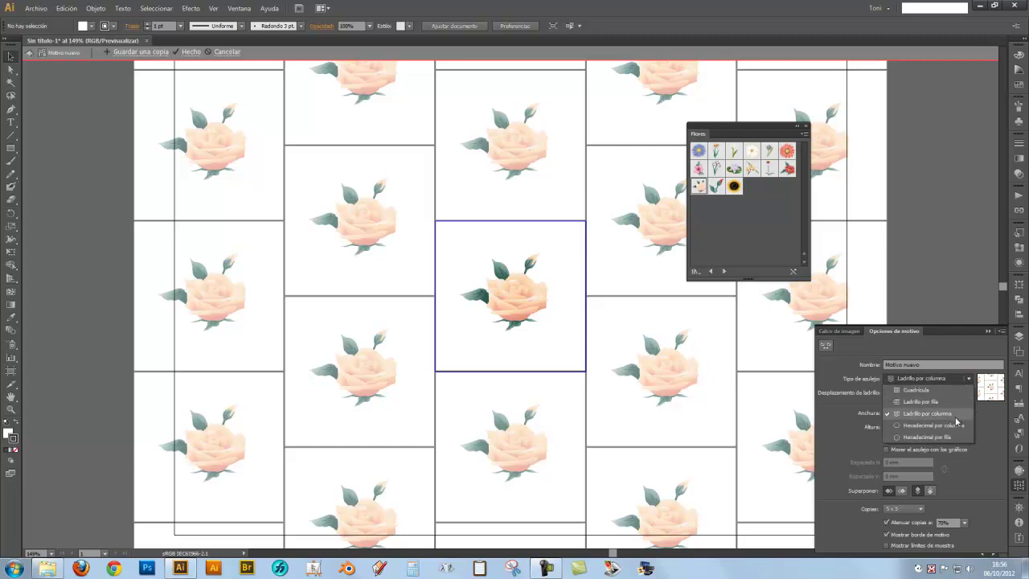
left_click(950, 424)
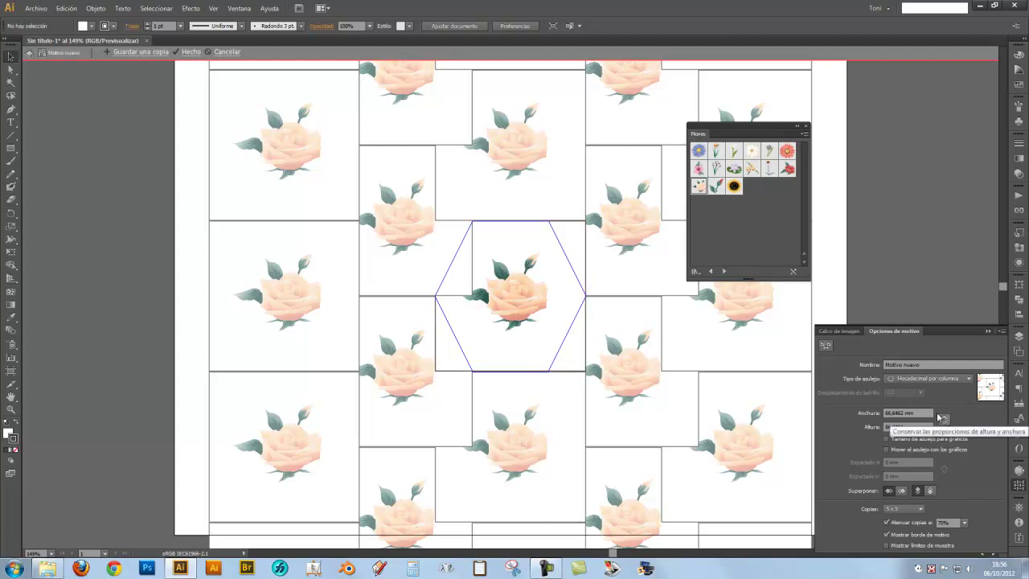
left_click(916, 379)
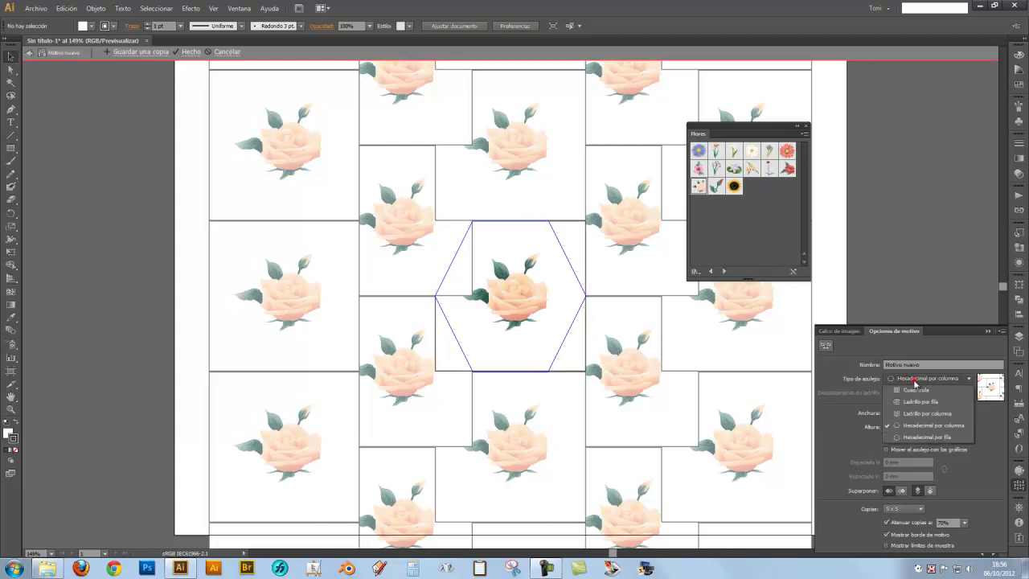
left_click(924, 437)
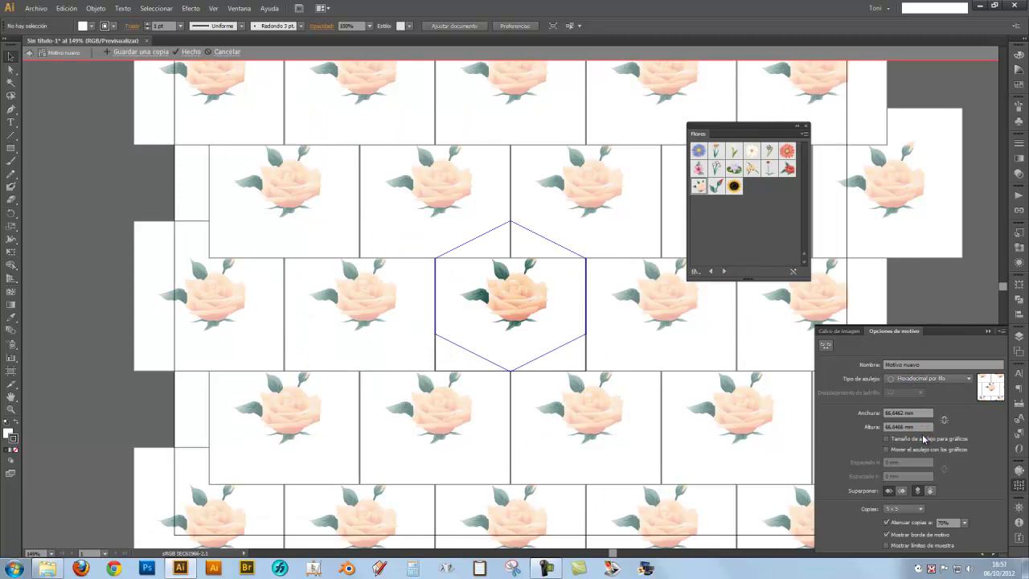
left_click(932, 379)
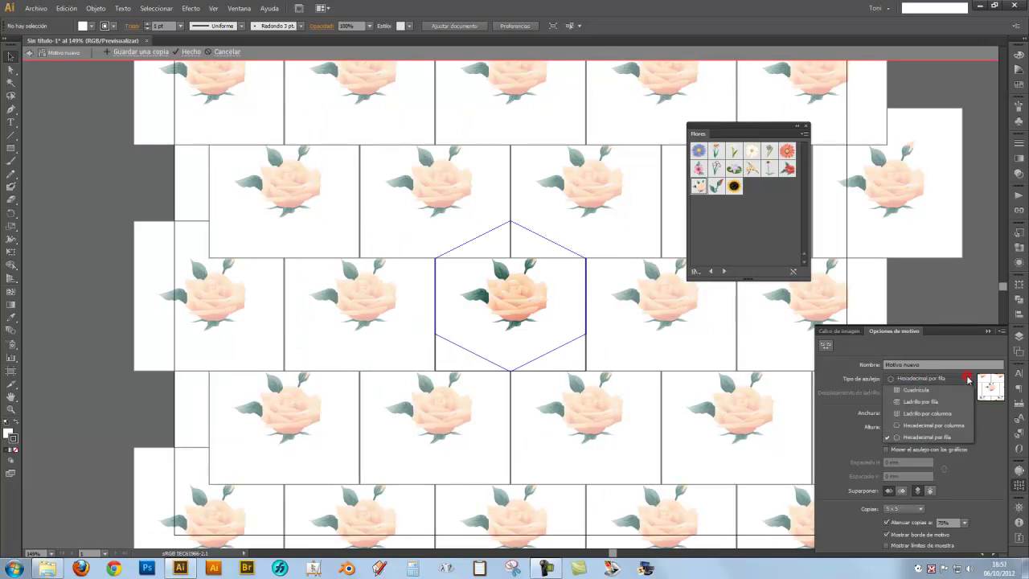
left_click(916, 390)
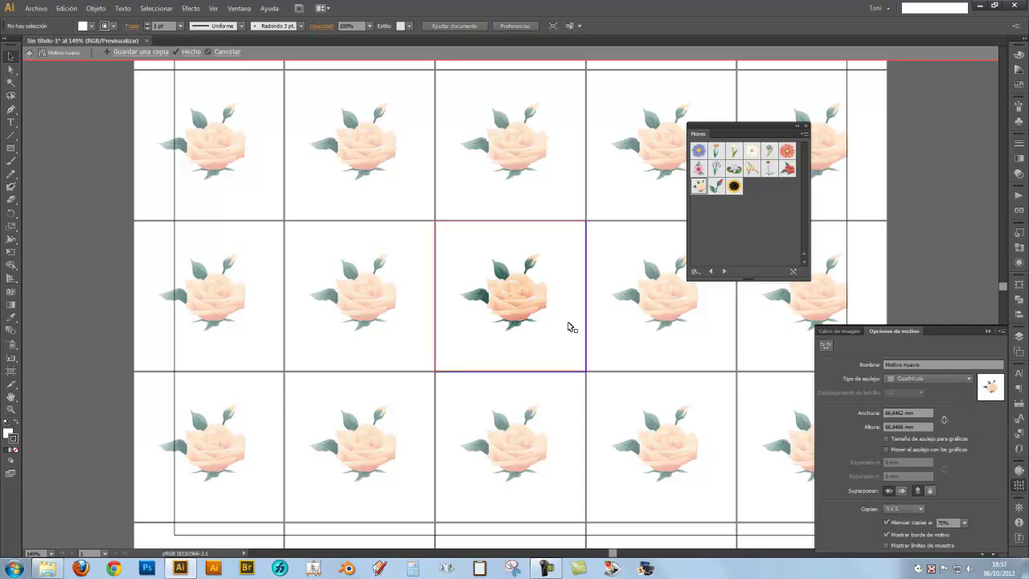
Preview the pattern as 3 x 3 and then 5 x 3 copies
left_click(904, 508)
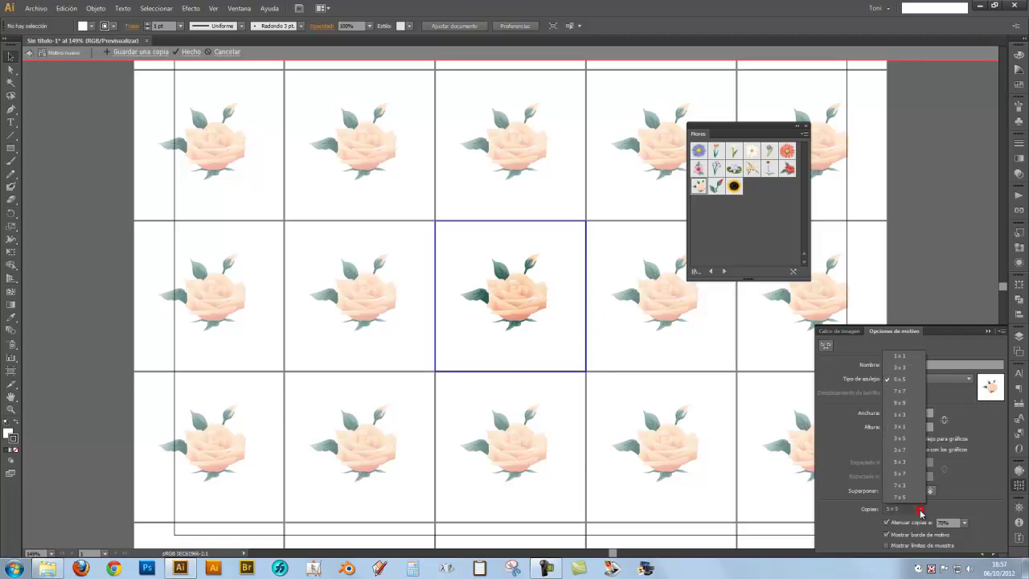
left_click(900, 367)
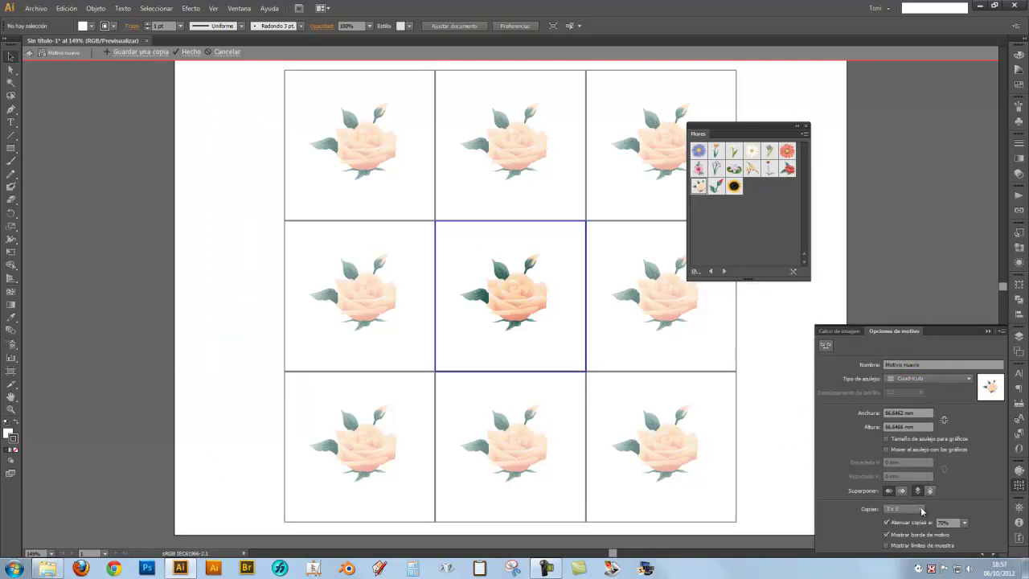
left_click(917, 508)
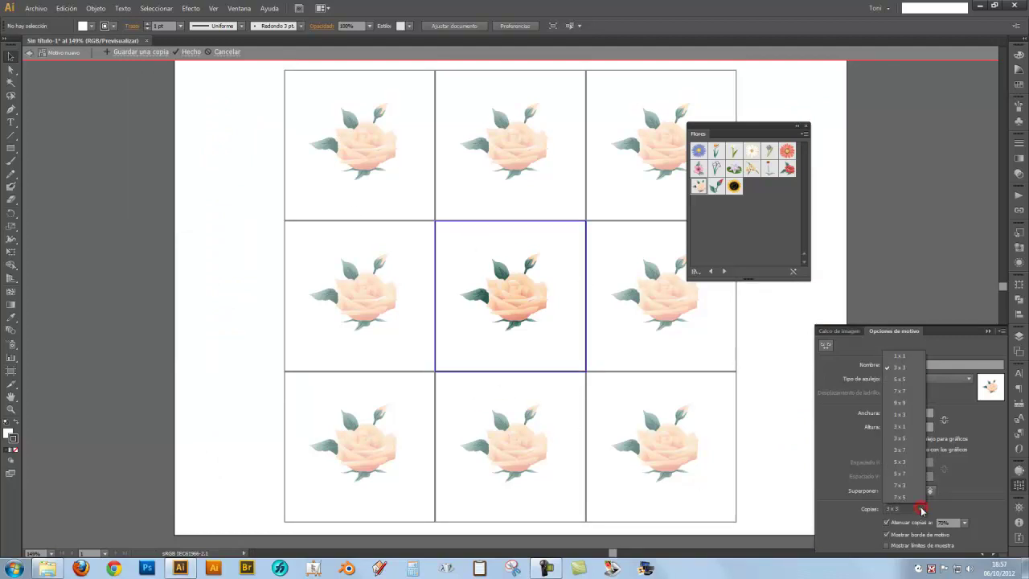
left_click(900, 461)
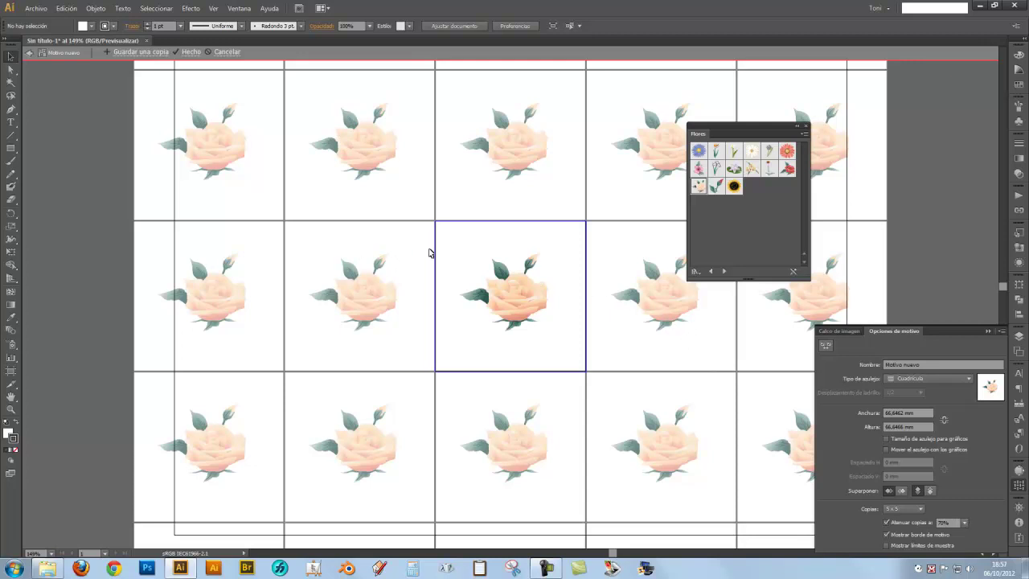
Move the rose slightly upward within the centre tile
left_click(522, 302)
mouse_move(523, 302)
left_mouse_down()
mouse_move(480, 270)
mouse_move(524, 292)
left_mouse_up()
left_click(549, 267)
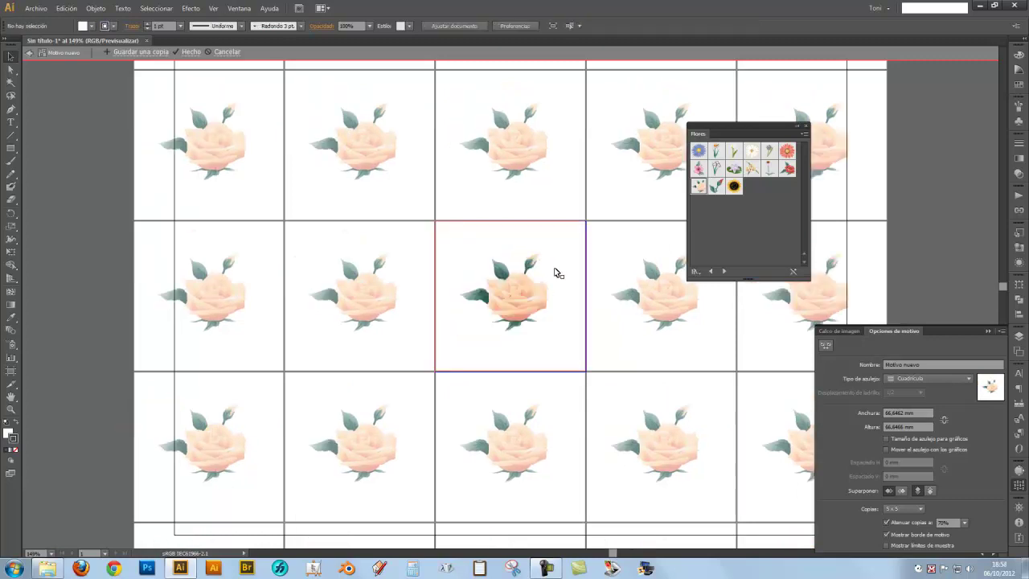
Place a sunflower symbol in the centre tile and shift it right
left_click(734, 186)
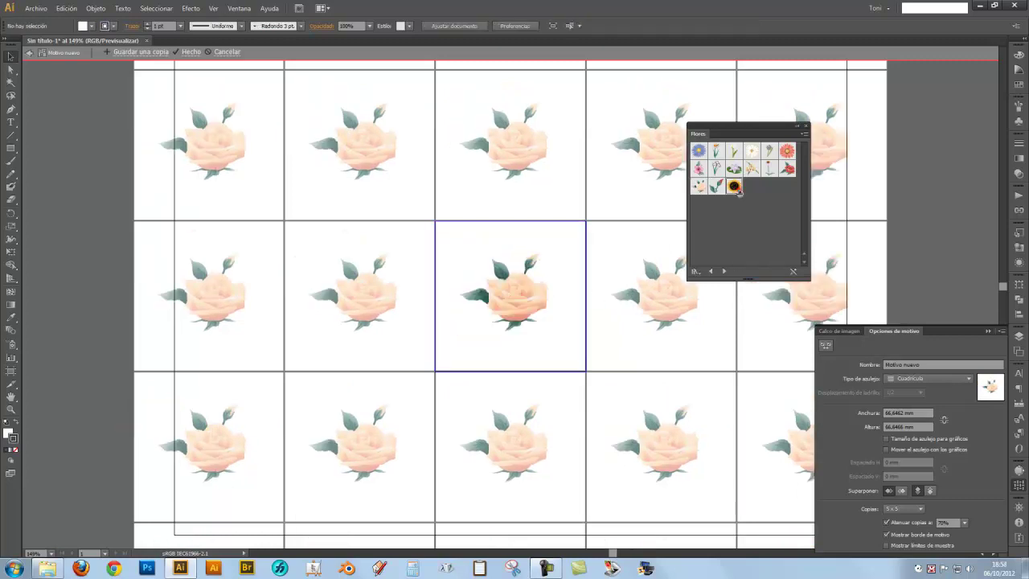
left_click(546, 343)
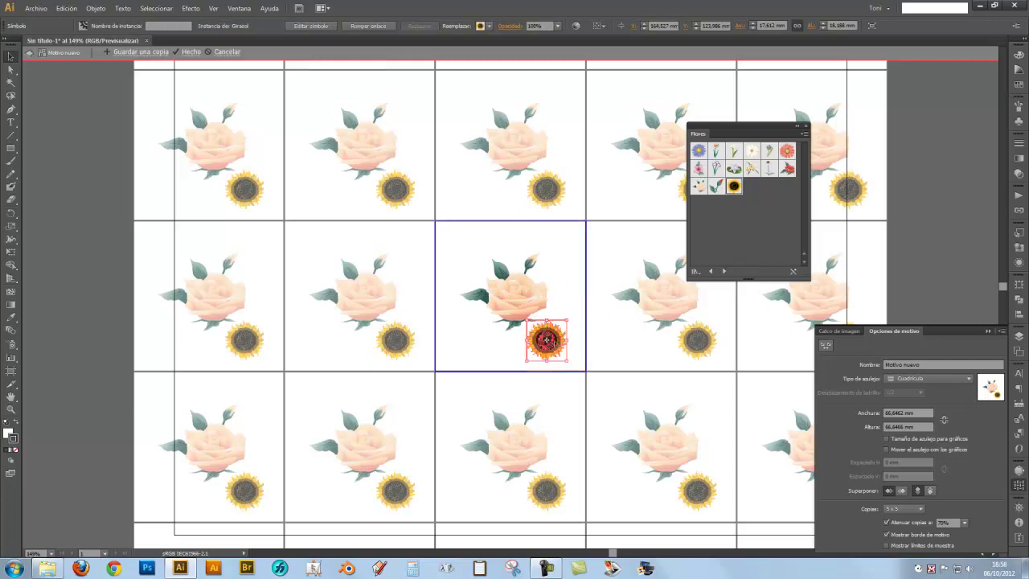
mouse_move(547, 340)
left_mouse_down()
mouse_move(545, 367)
mouse_move(500, 370)
mouse_move(546, 367)
mouse_move(587, 338)
left_mouse_up()
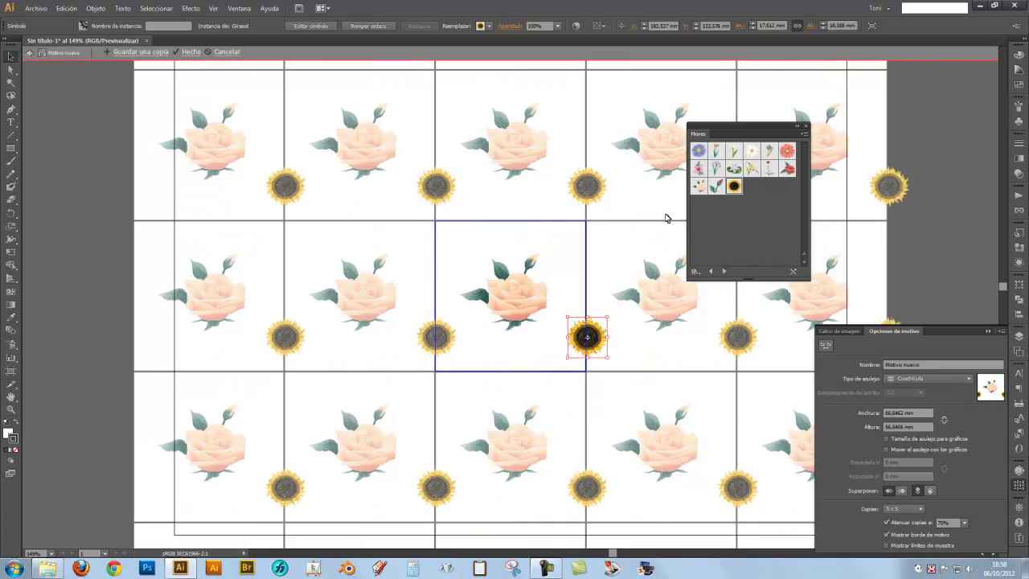
Add an aster, enlarge it, and position it just below the rose
left_click(461, 251)
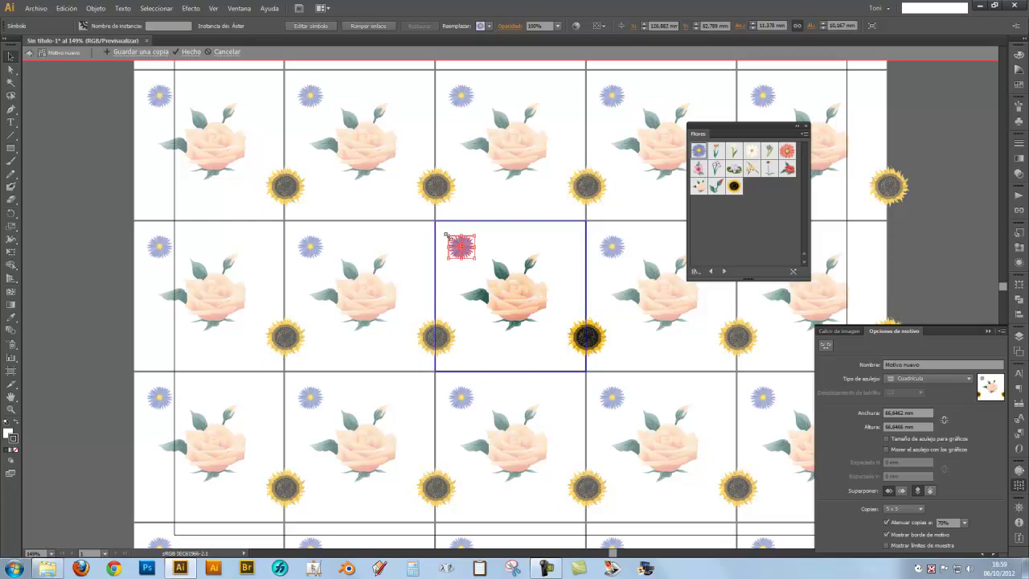
left_click_drag(446, 235, 381, 174)
left_click_drag(462, 254, 595, 398)
left_click_drag(561, 362, 537, 355)
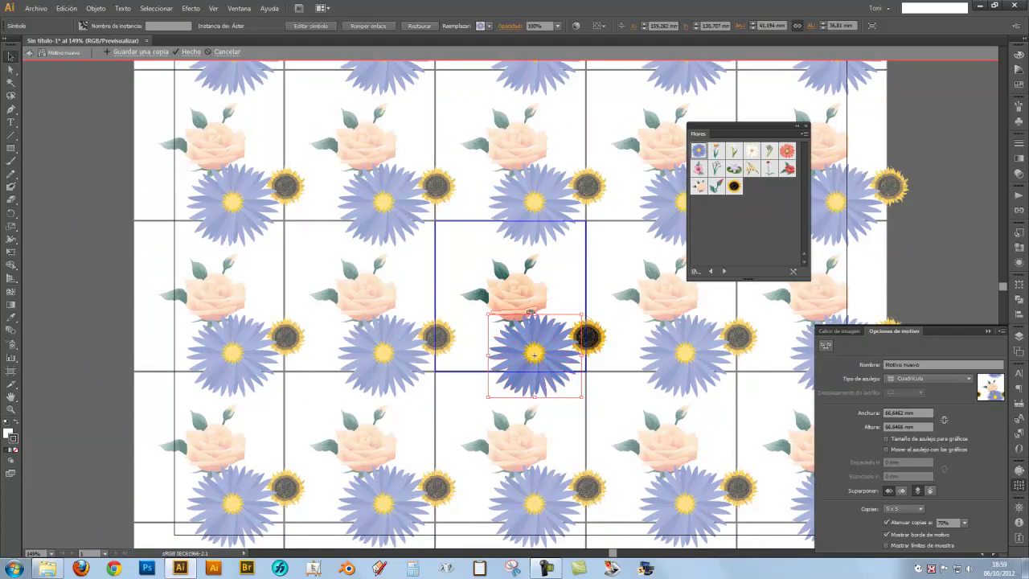
Cycle through the Overlap options, ending on the first side-by-side order
left_click(903, 490)
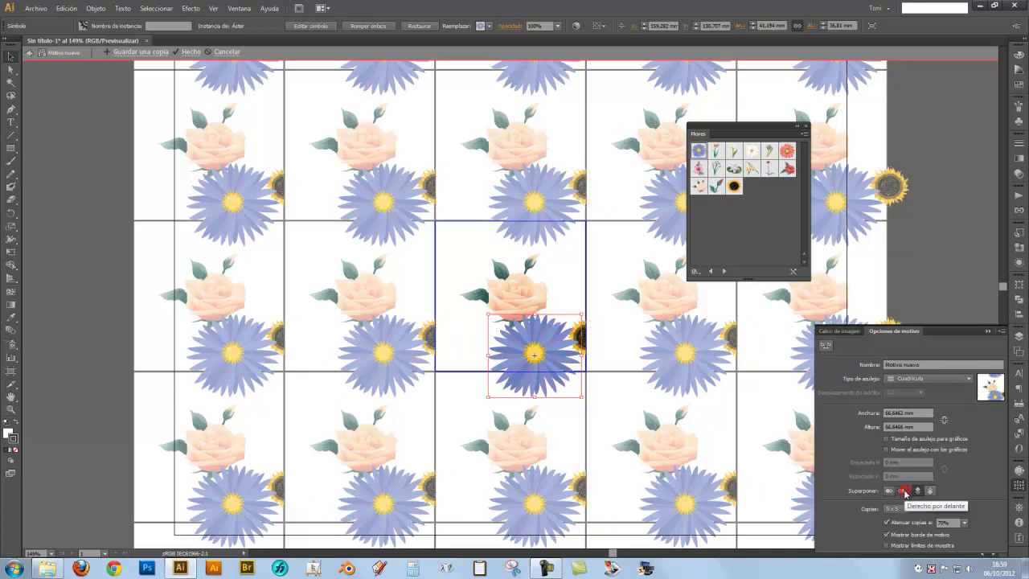
left_click(917, 490)
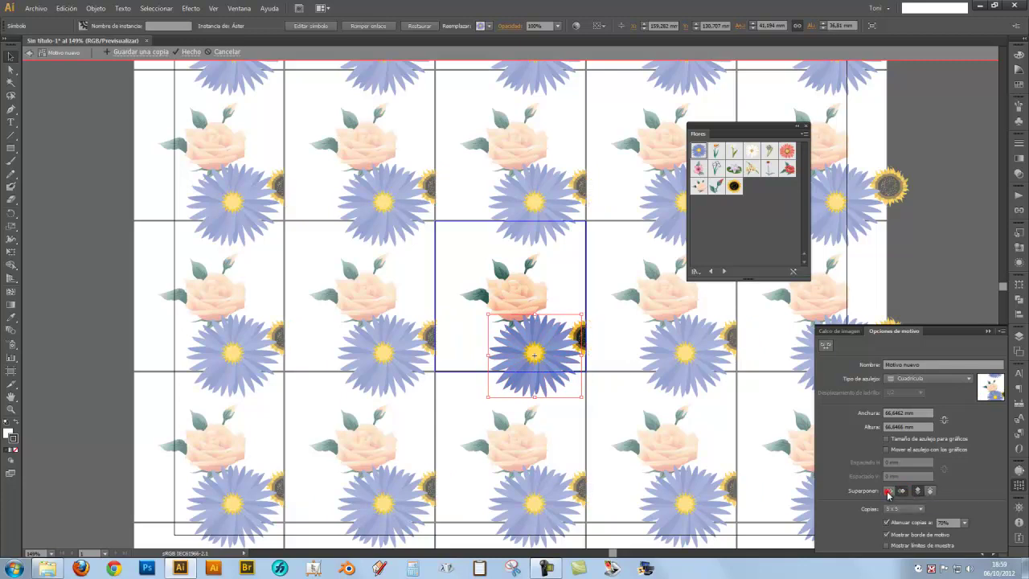
left_click(917, 491)
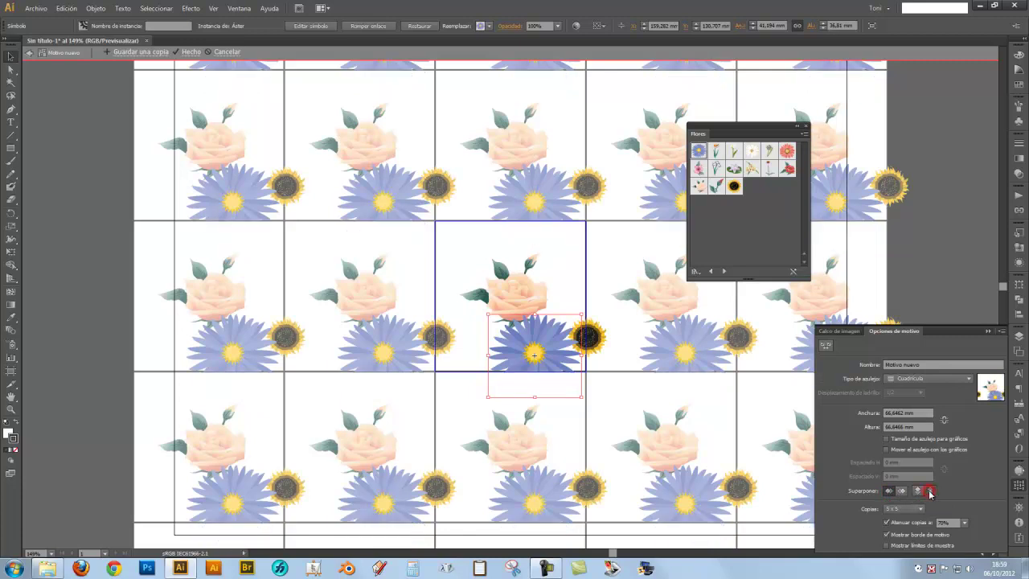
left_click(918, 491)
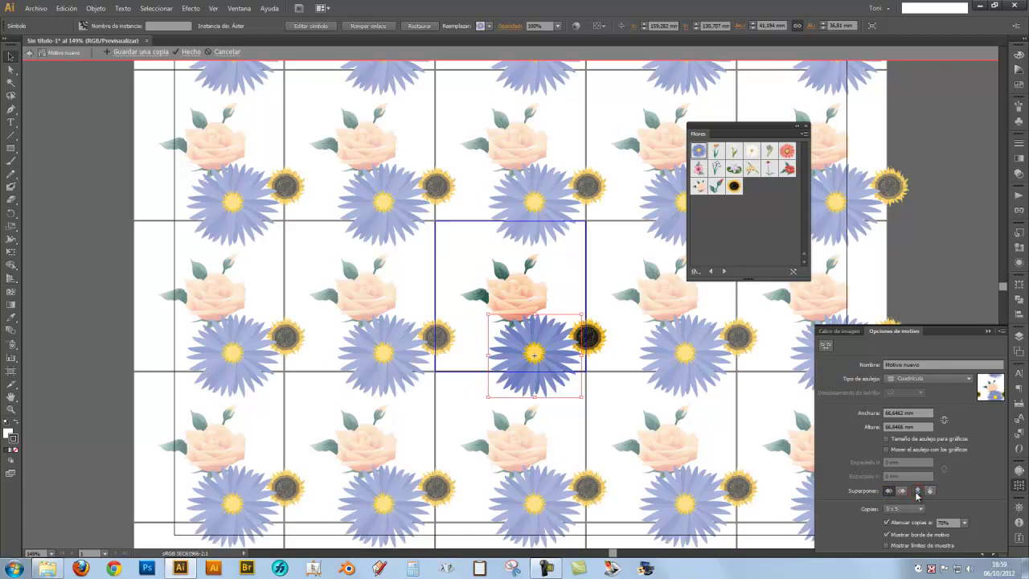
left_click(901, 491)
left_click(887, 490)
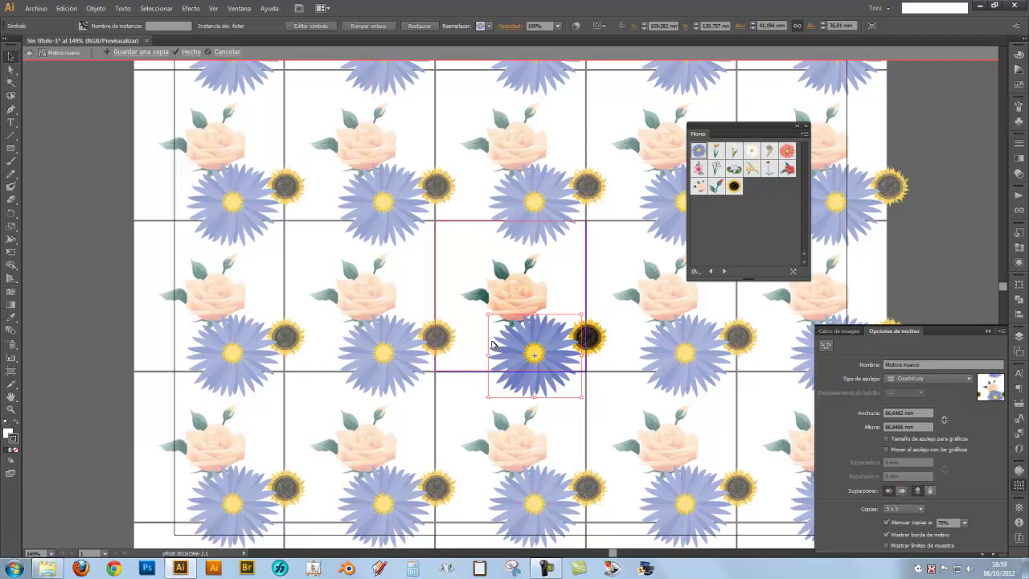
Reposition the aster and sunflower so each flower sits in its own spot
mouse_move(536, 349)
left_mouse_down()
mouse_move(452, 251)
mouse_move(499, 335)
left_mouse_up()
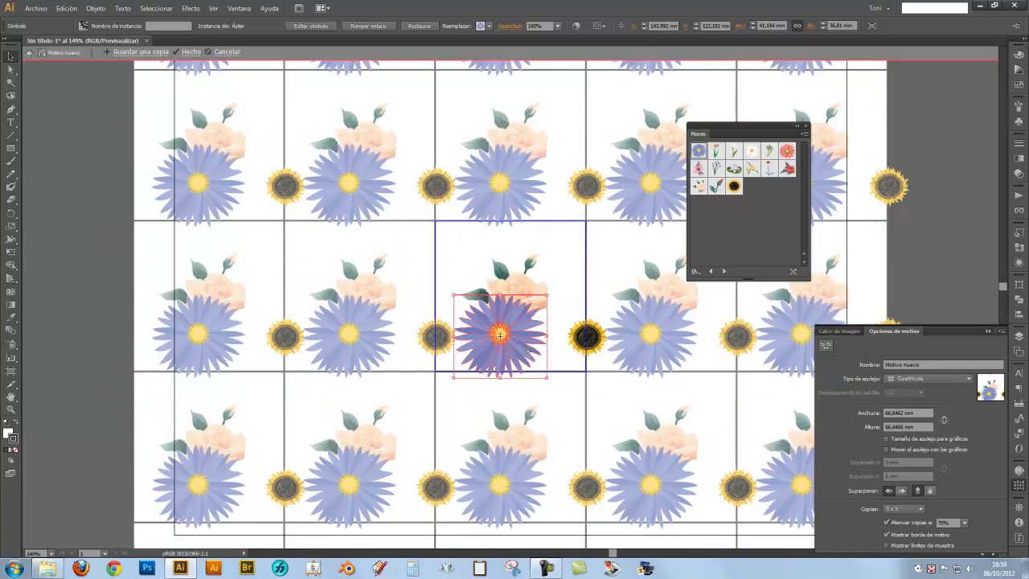
left_click_drag(499, 335, 537, 256)
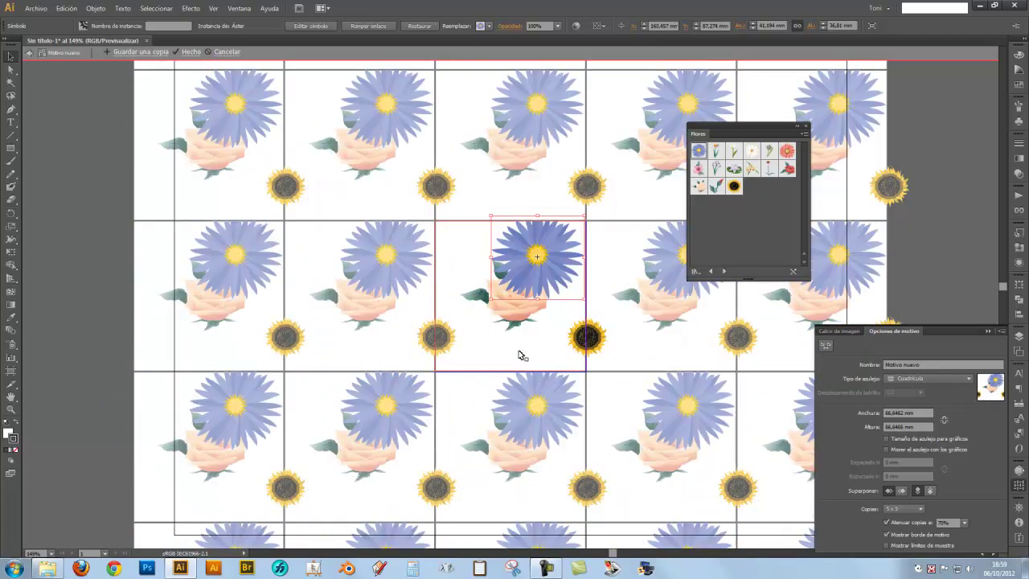
left_click(519, 348)
left_click(475, 371)
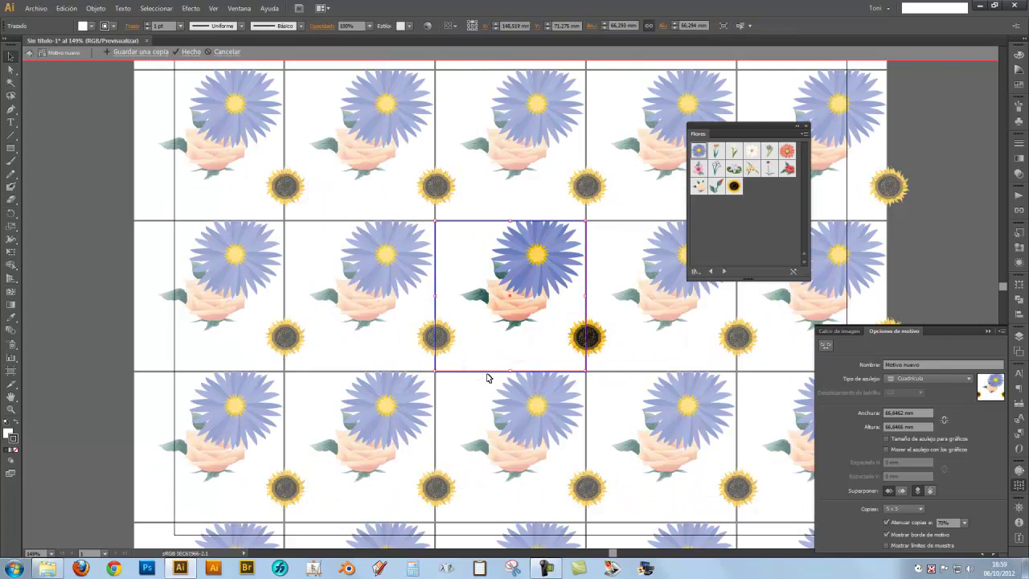
left_click(531, 352)
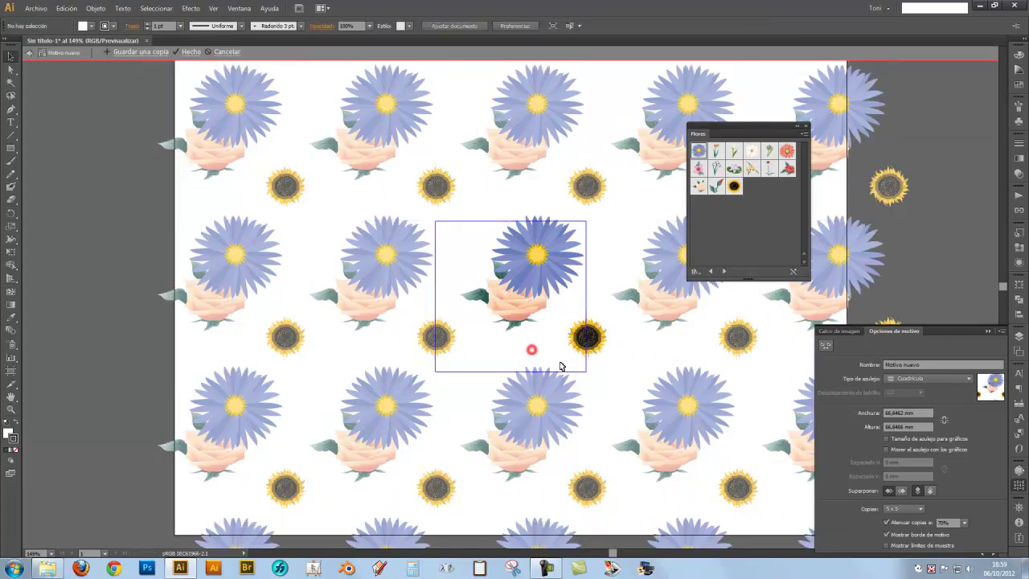
mouse_move(535, 254)
left_mouse_down()
mouse_move(511, 220)
mouse_move(455, 211)
mouse_move(497, 210)
left_mouse_up()
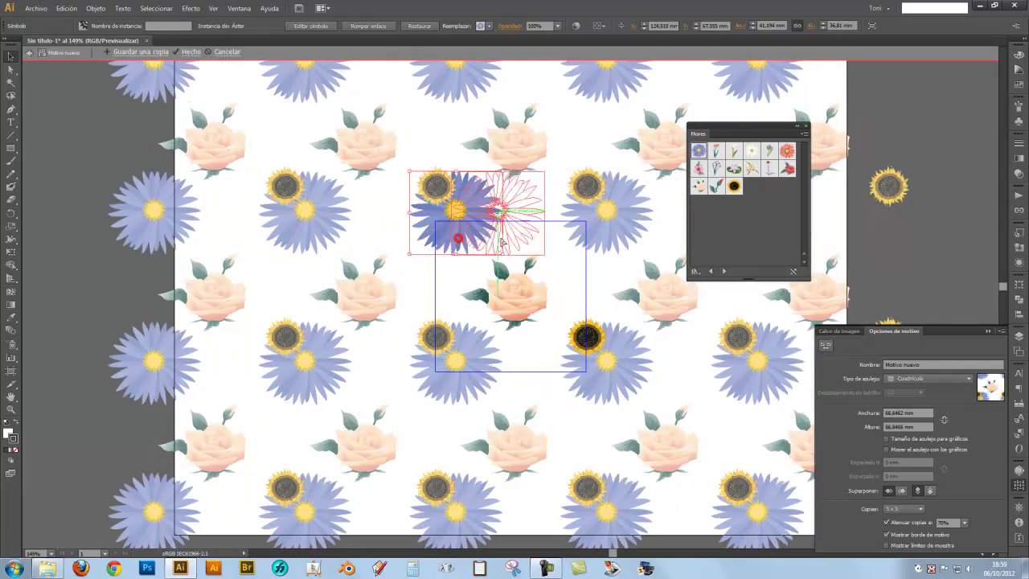
left_click_drag(586, 338, 574, 303)
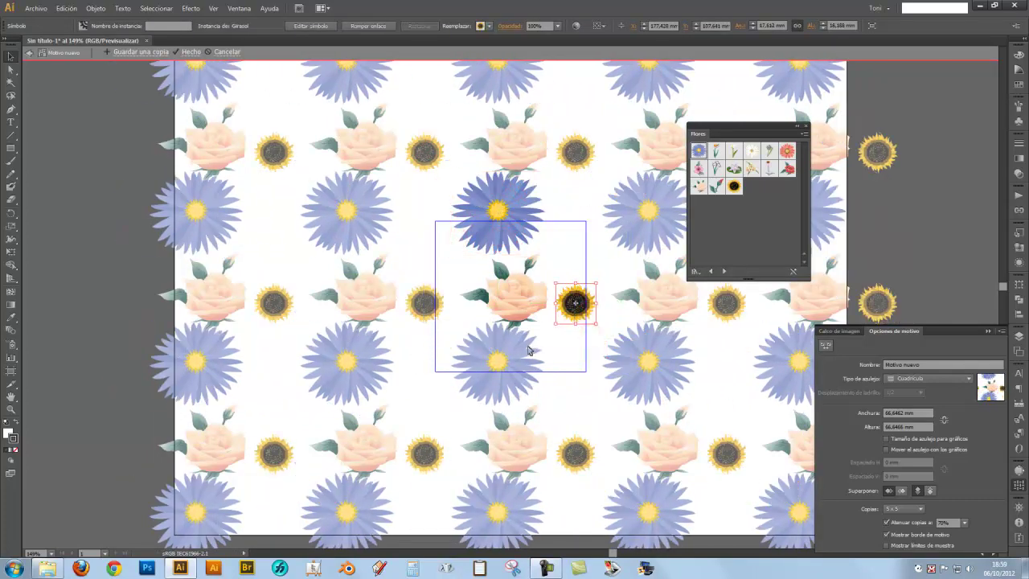
left_click(525, 345)
mouse_move(496, 218)
left_mouse_down()
mouse_move(511, 233)
mouse_move(532, 224)
mouse_move(510, 234)
left_mouse_up()
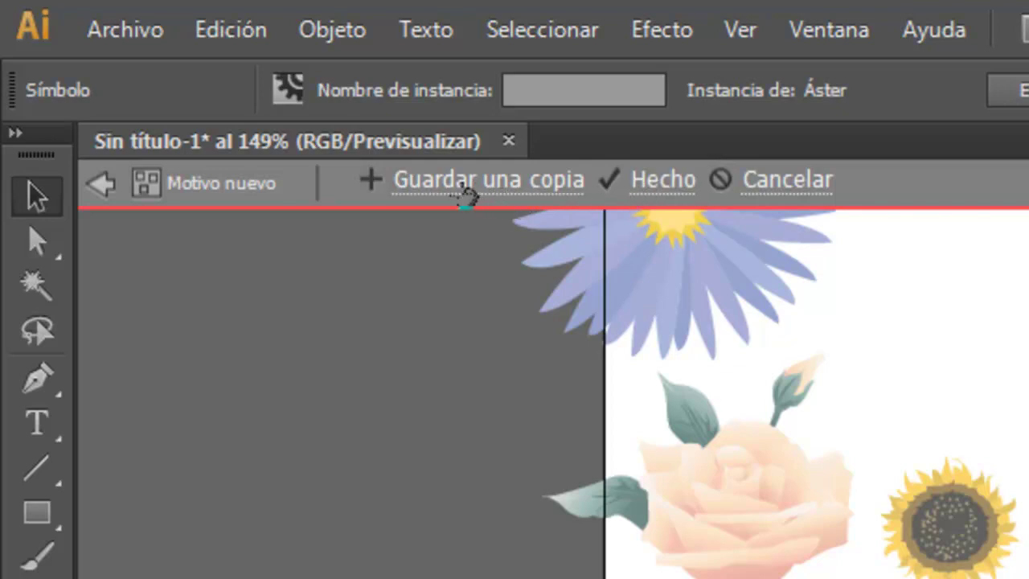
Finish the pattern, accept expanding, and delete the original rose and frame
left_click(631, 183)
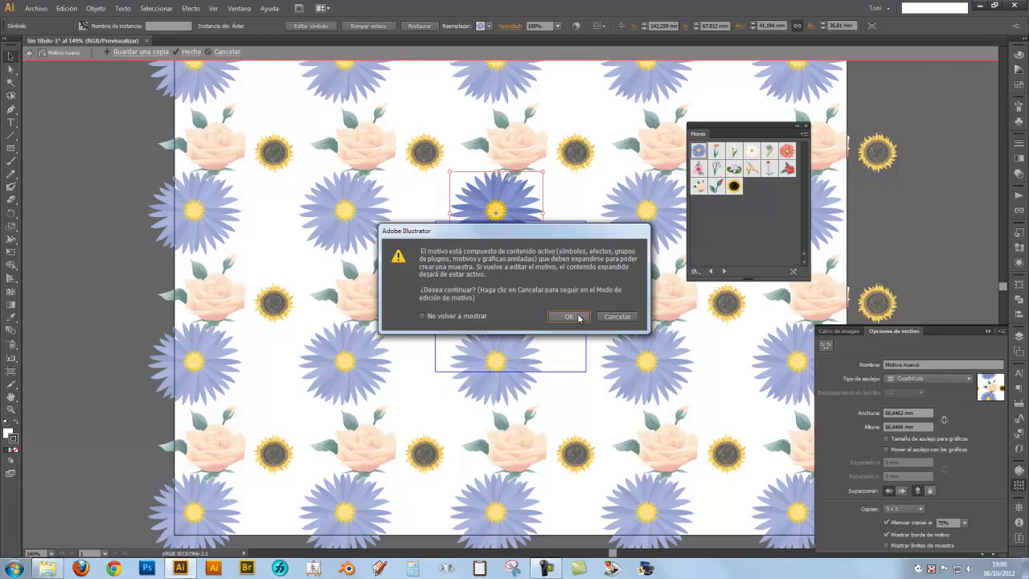
left_click(569, 317)
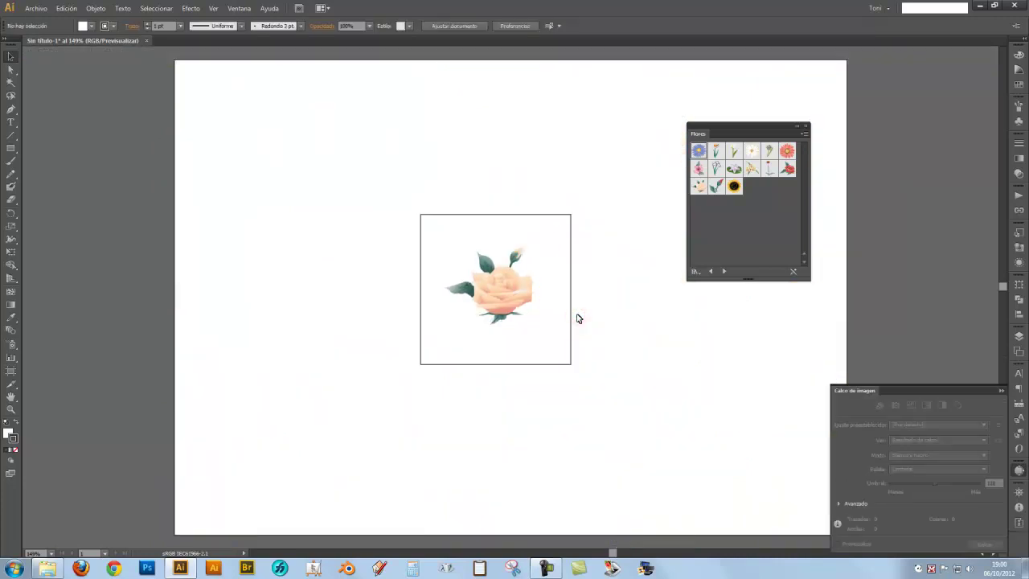
left_click(488, 299)
left_click_drag(337, 145, 528, 375)
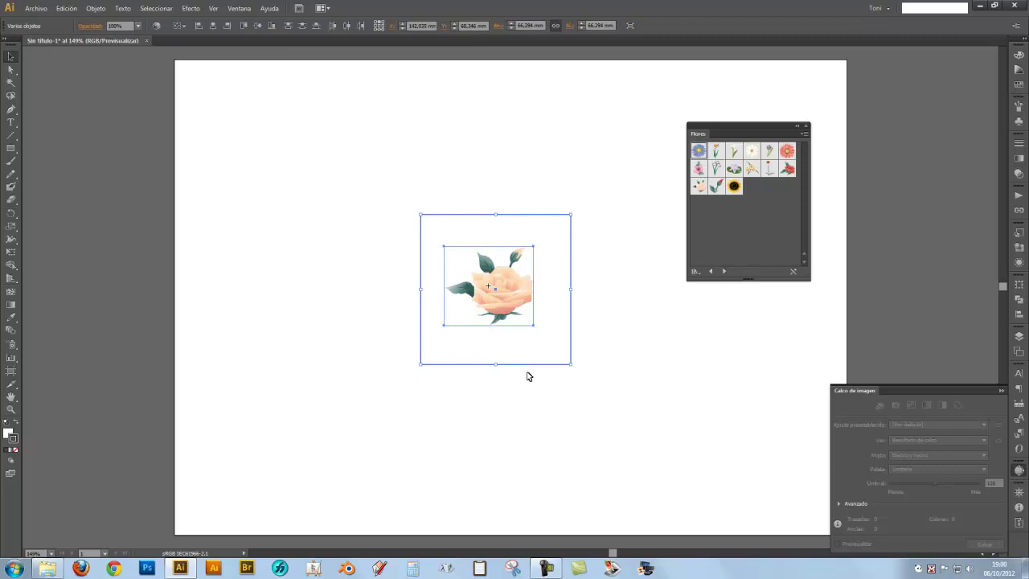
key("Delete")
left_click(507, 351)
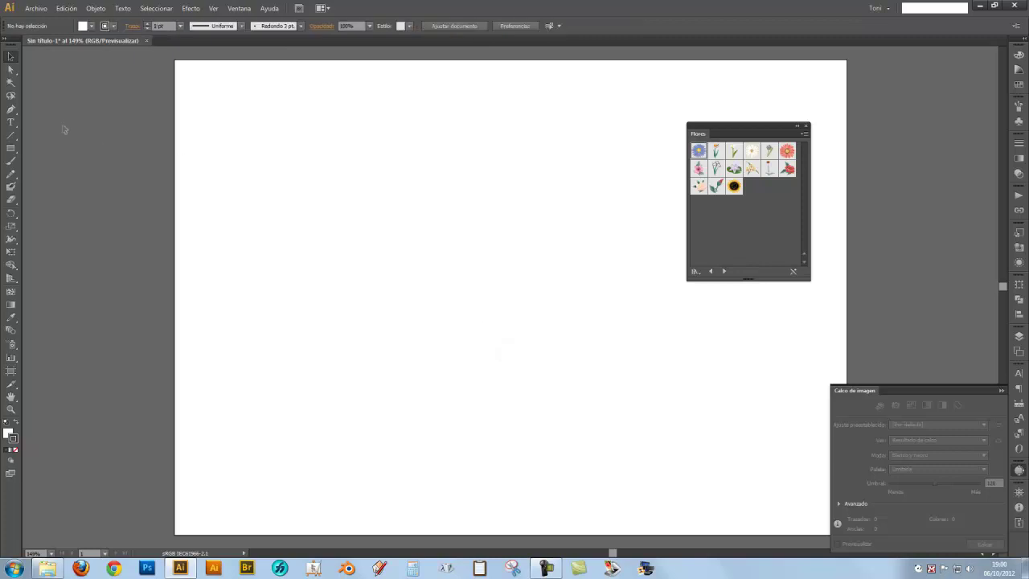
Draw a hexagon with the Polygon tool and rotate it on the artboard
left_click(10, 147)
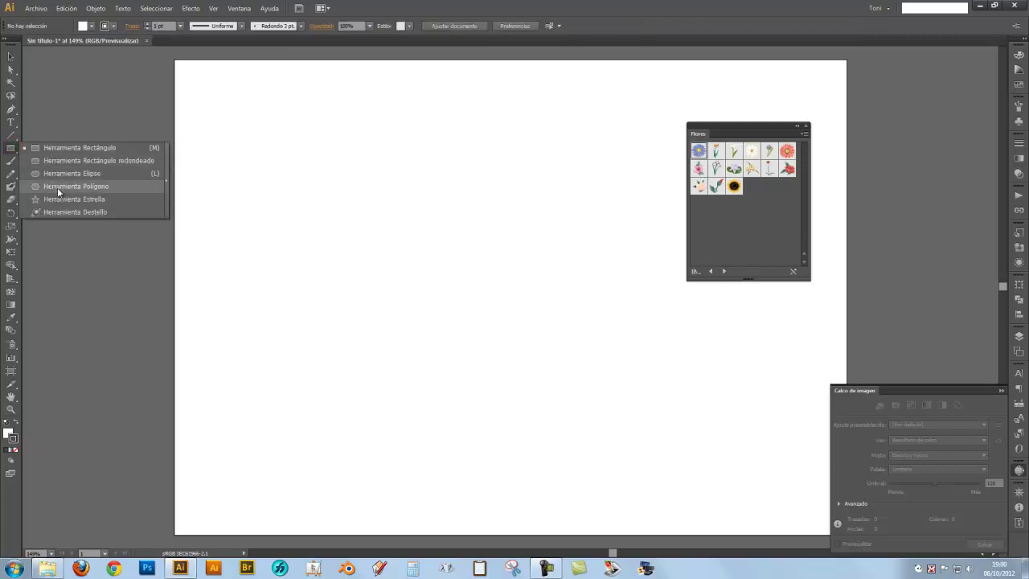
left_click(58, 189)
left_click_drag(345, 184, 443, 289)
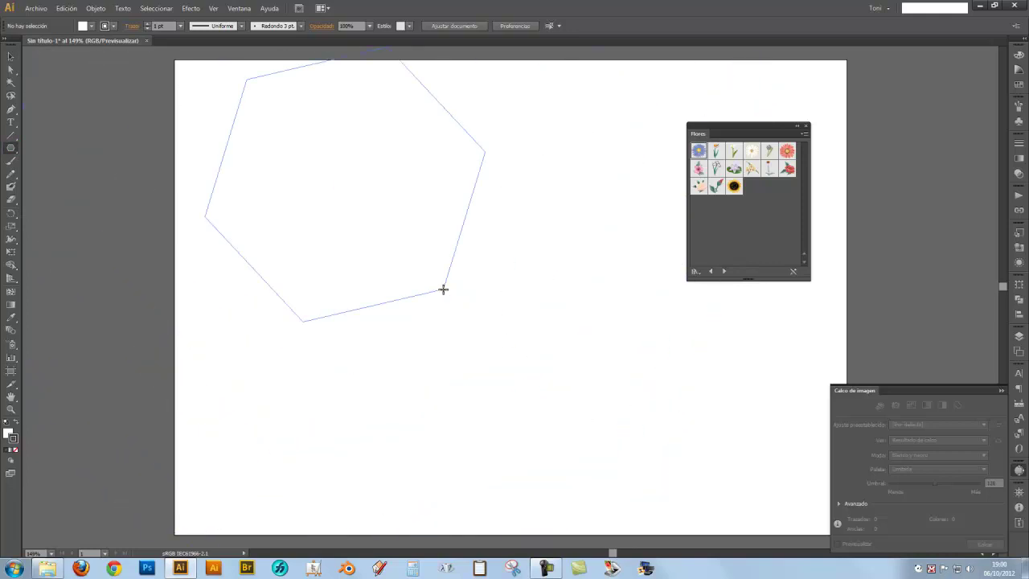
left_click(10, 56)
left_click_drag(368, 223, 721, 337)
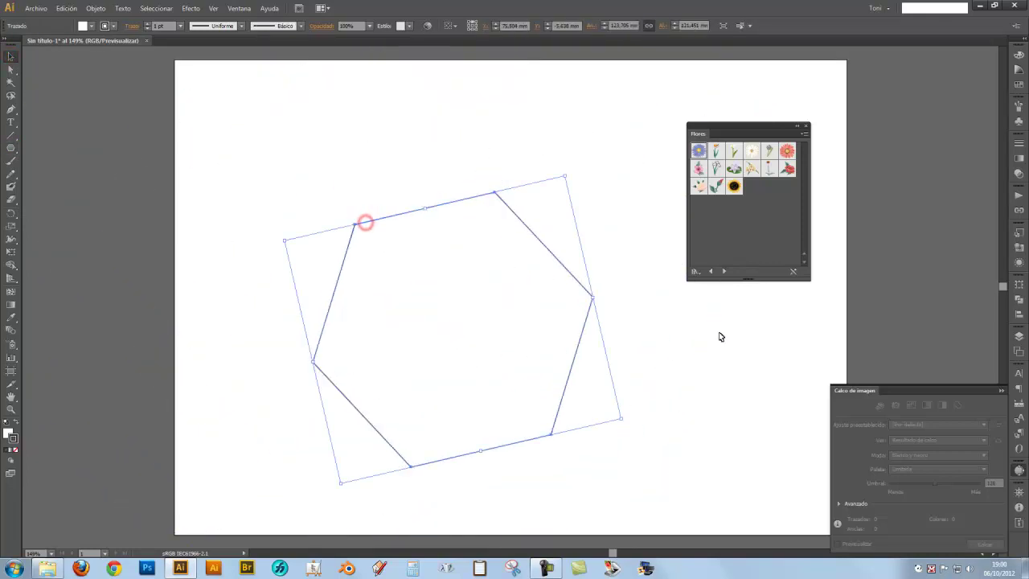
left_click(806, 126)
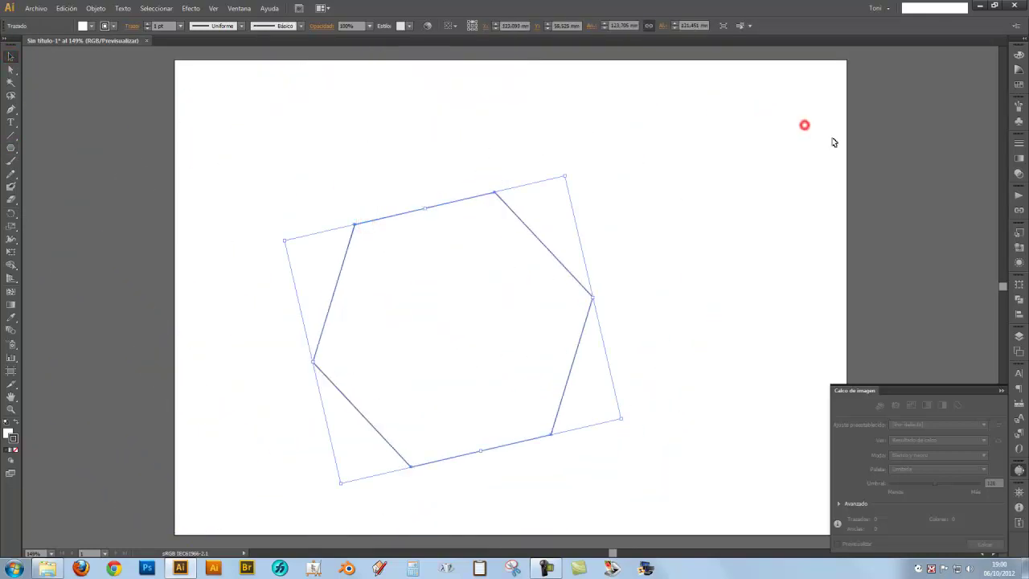
Remove the hexagon's stroke, fill it with the flower pattern, and enlarge it
left_click(1018, 85)
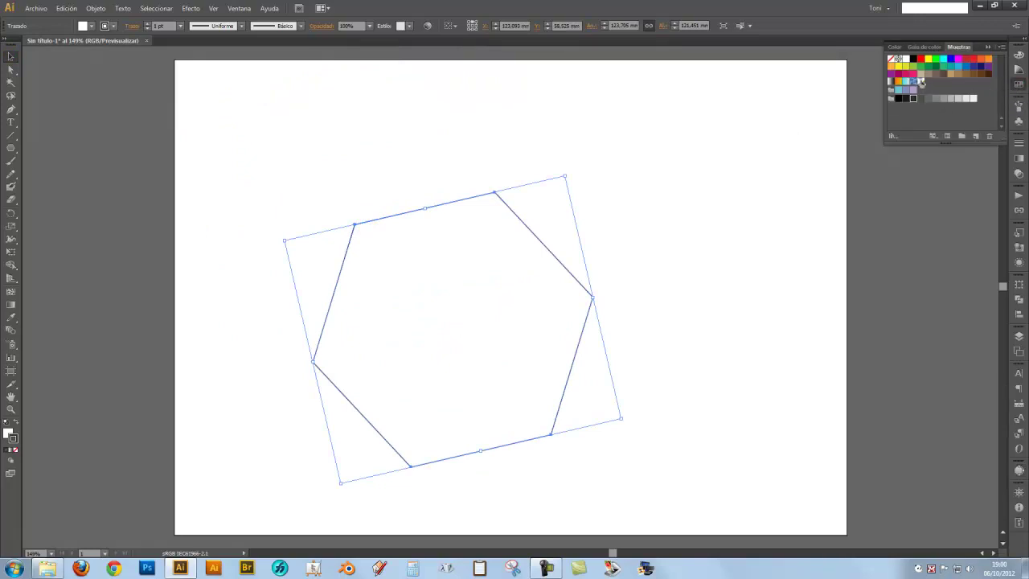
left_click(921, 82)
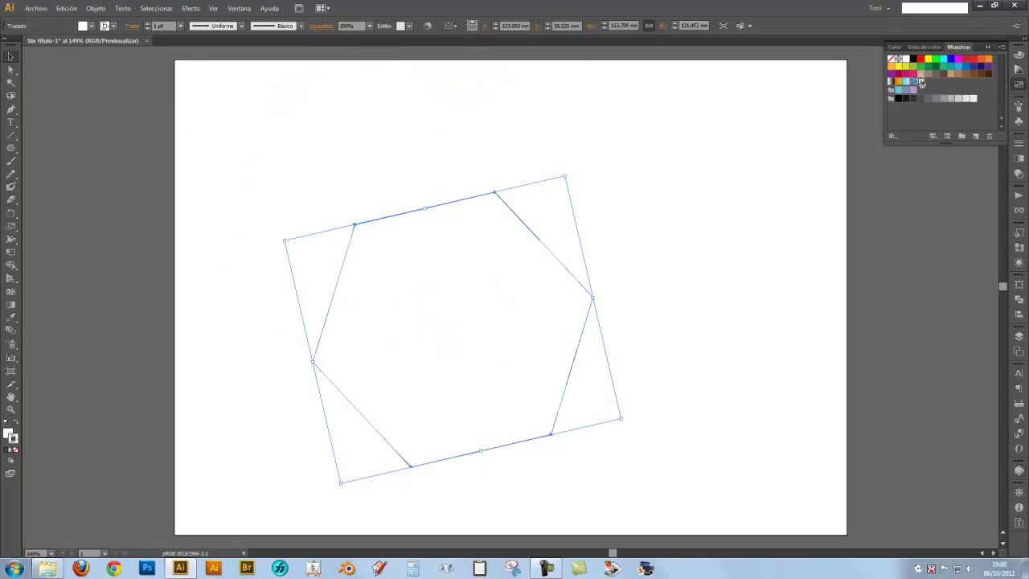
left_click(14, 450)
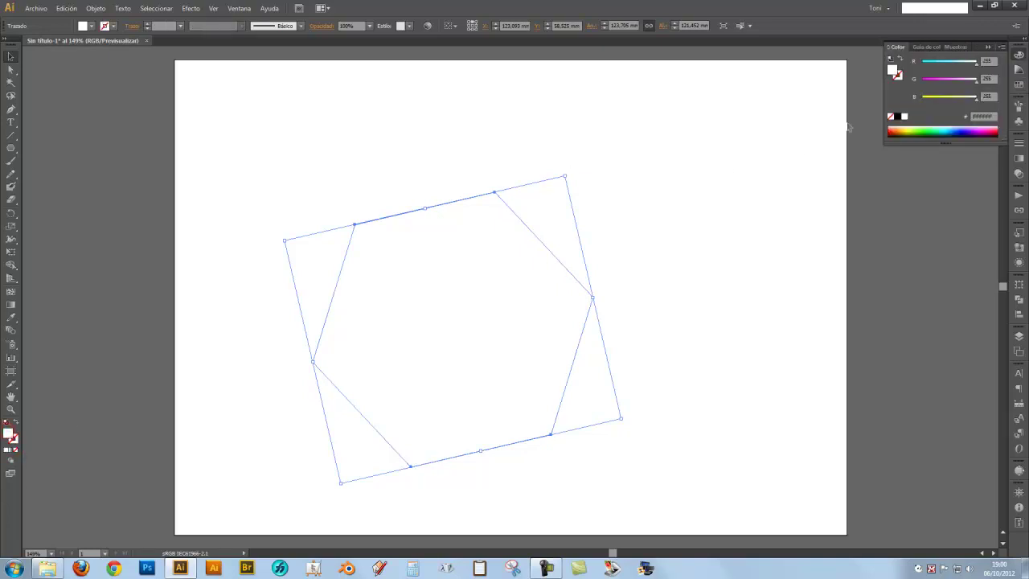
left_click(1018, 84)
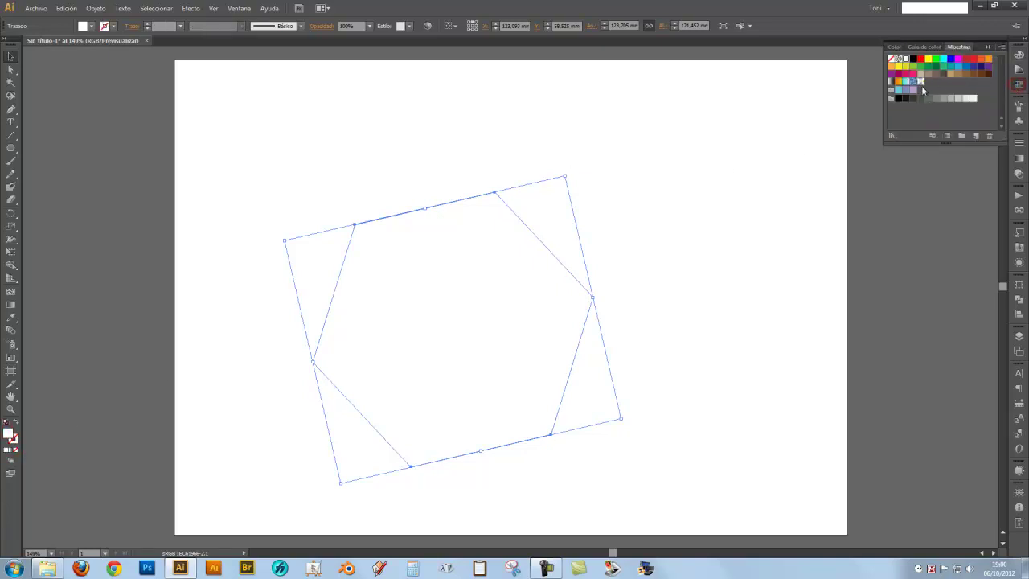
left_click(922, 83)
left_click_drag(518, 360, 431, 275)
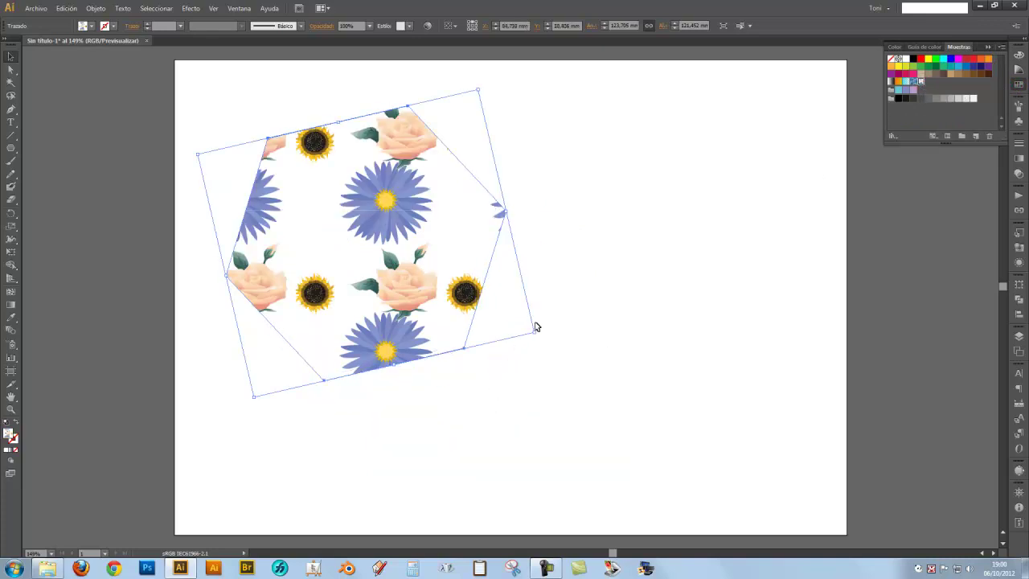
mouse_move(532, 332)
left_mouse_down()
mouse_move(705, 447)
mouse_move(586, 382)
mouse_move(752, 468)
mouse_move(681, 434)
left_mouse_up()
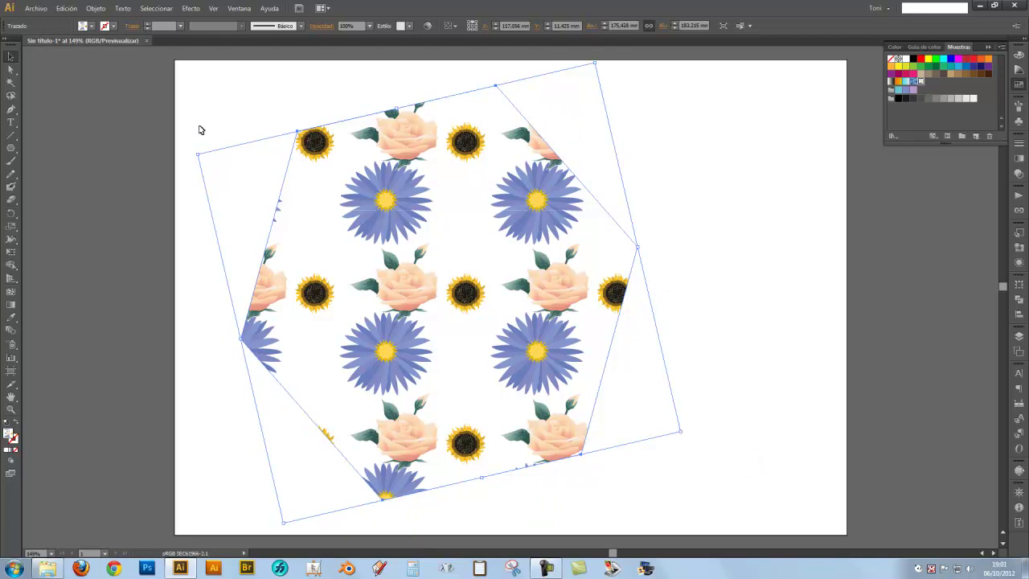
Enable Transform Pattern Tiles in General preferences, then shrink the patterned hexagon and shift it right
left_click(66, 8)
mouse_move(88, 334)
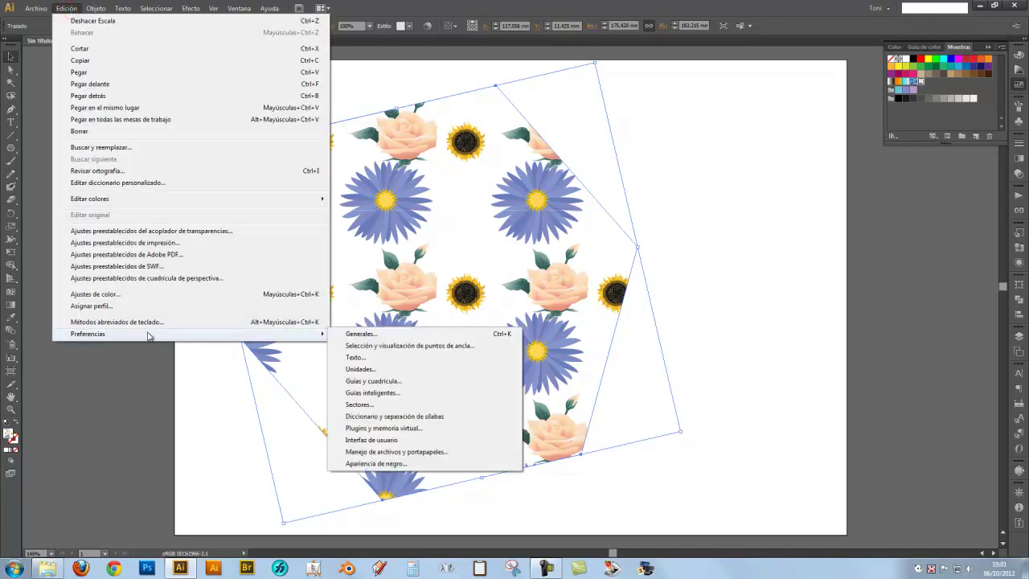
left_click(362, 334)
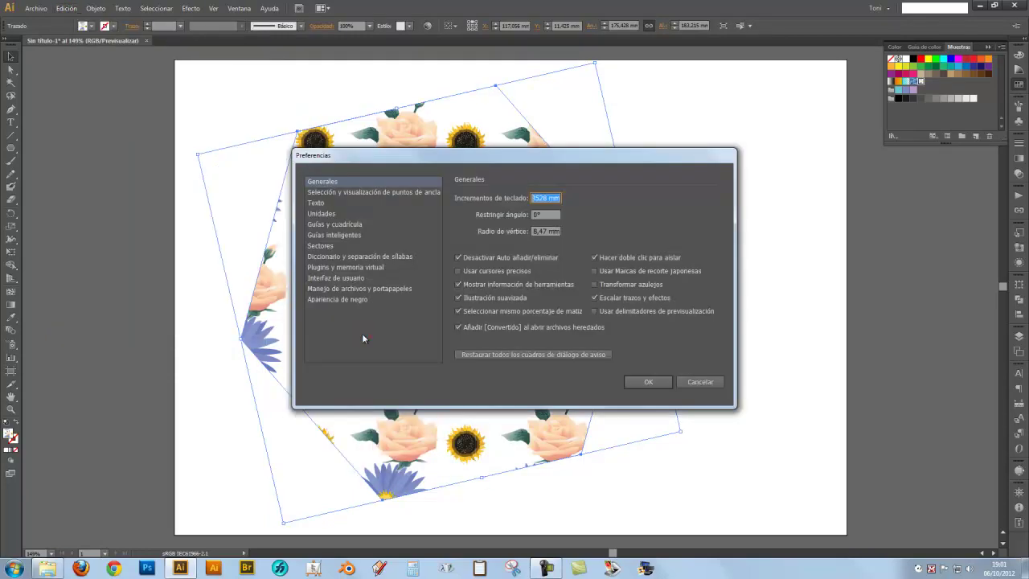
left_click(595, 285)
left_click(648, 381)
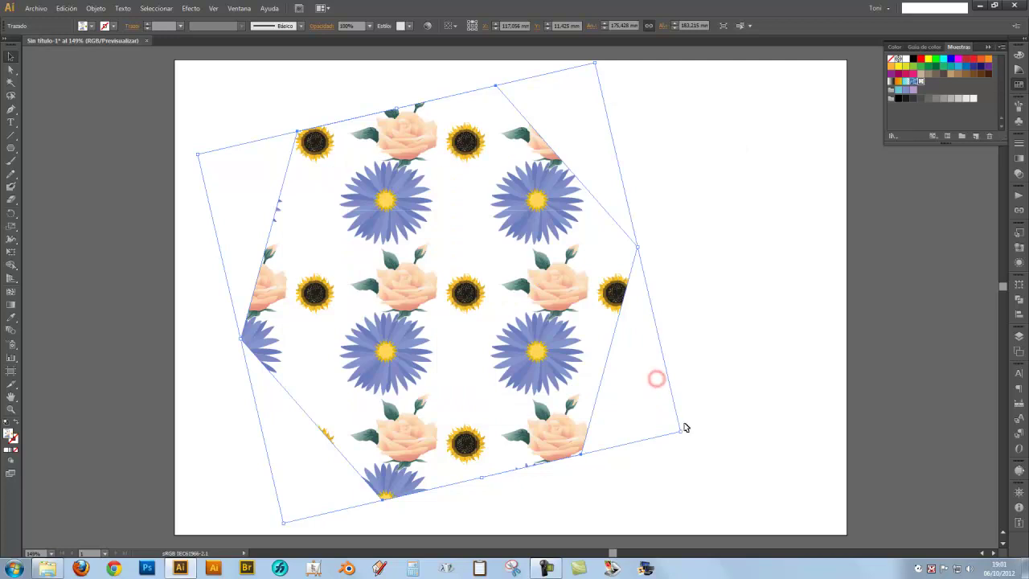
mouse_move(680, 432)
left_mouse_down()
mouse_move(394, 266)
mouse_move(589, 378)
left_mouse_up()
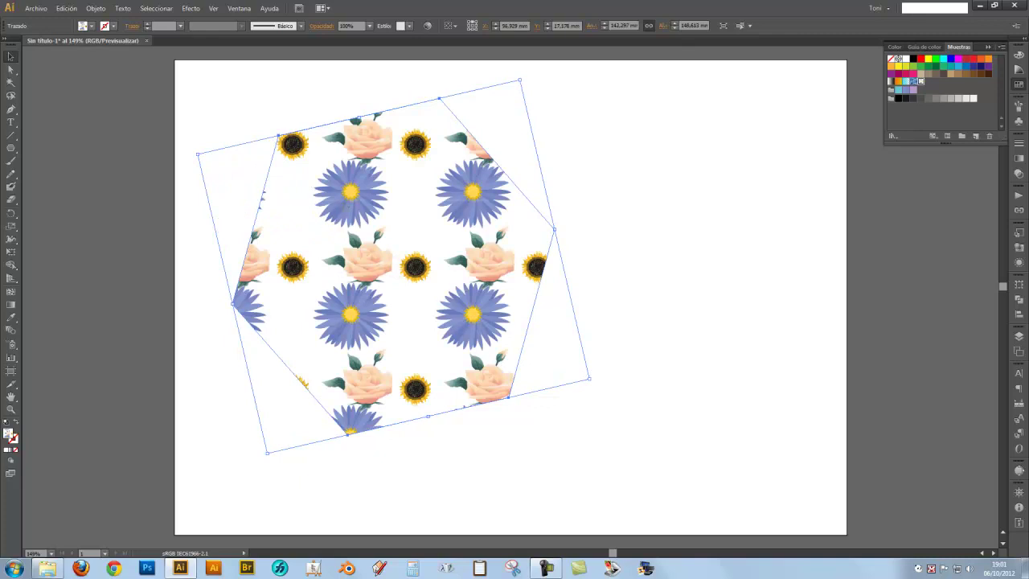
left_click_drag(274, 170, 344, 201)
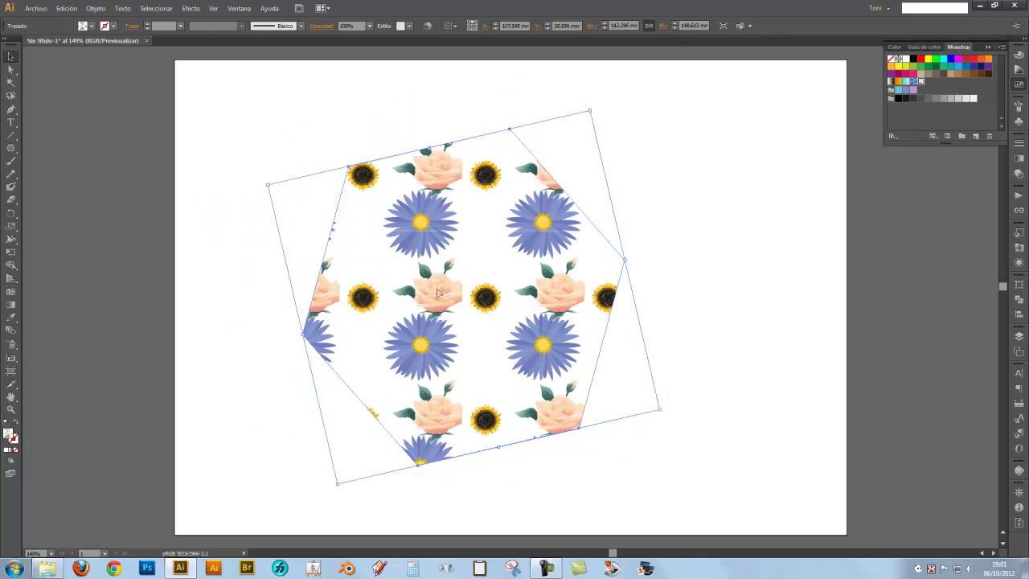